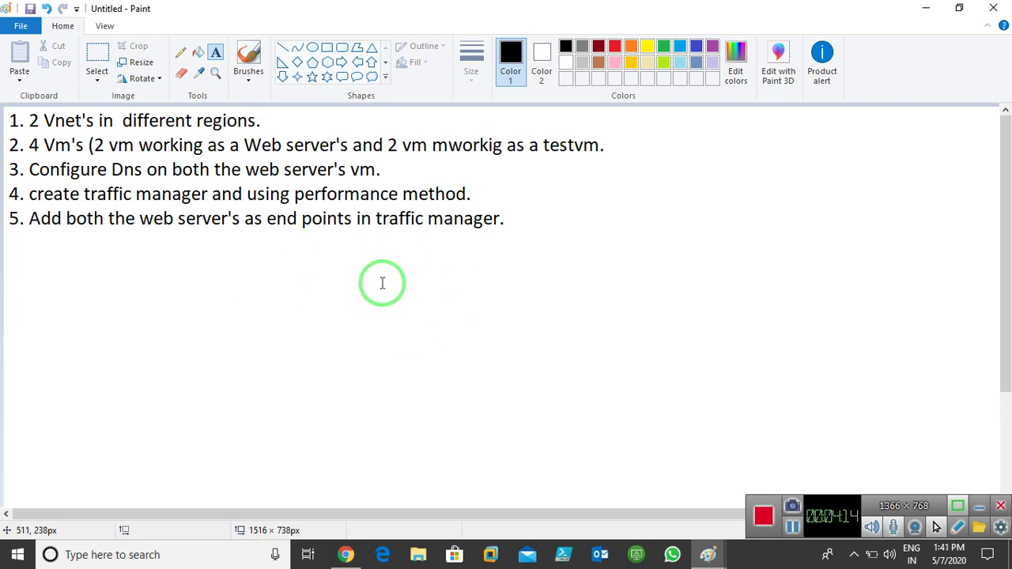
Step: Switch to the Azure portal in Chrome and start creating a new virtual network
{"action": "left_click", "coordinate": [921, 8]}
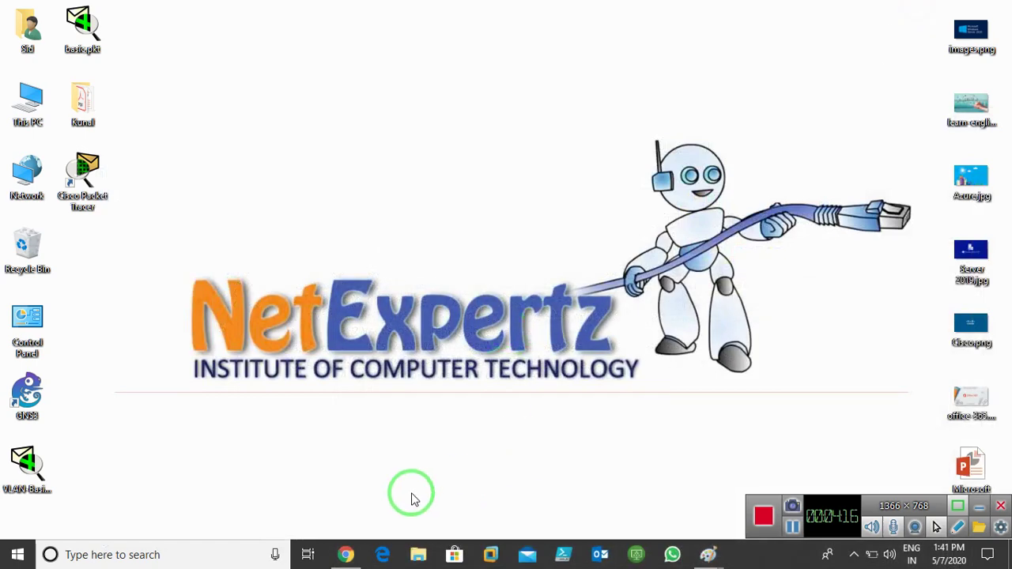
{"action": "left_click", "coordinate": [348, 552]}
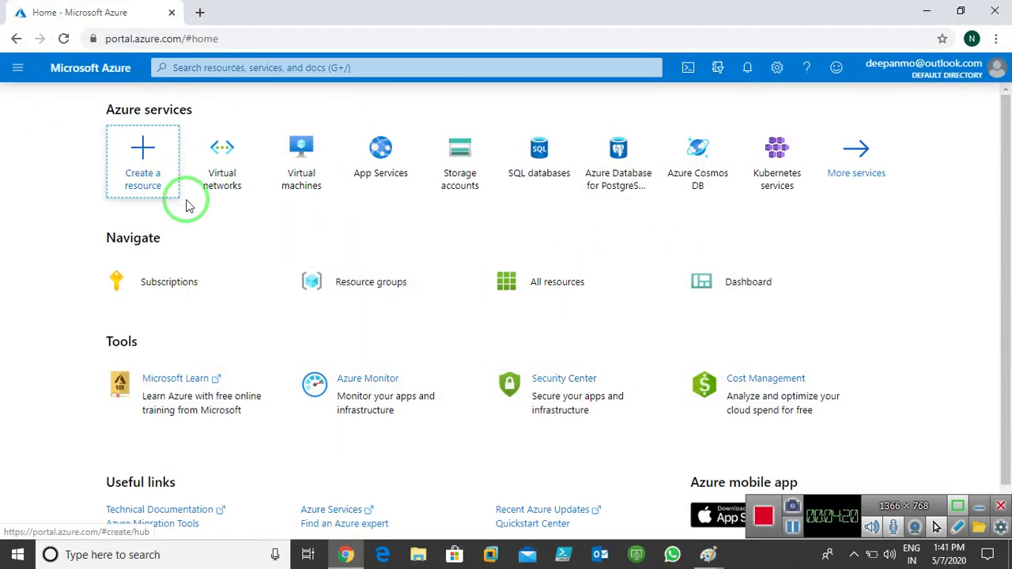
{"action": "left_click", "coordinate": [221, 151]}
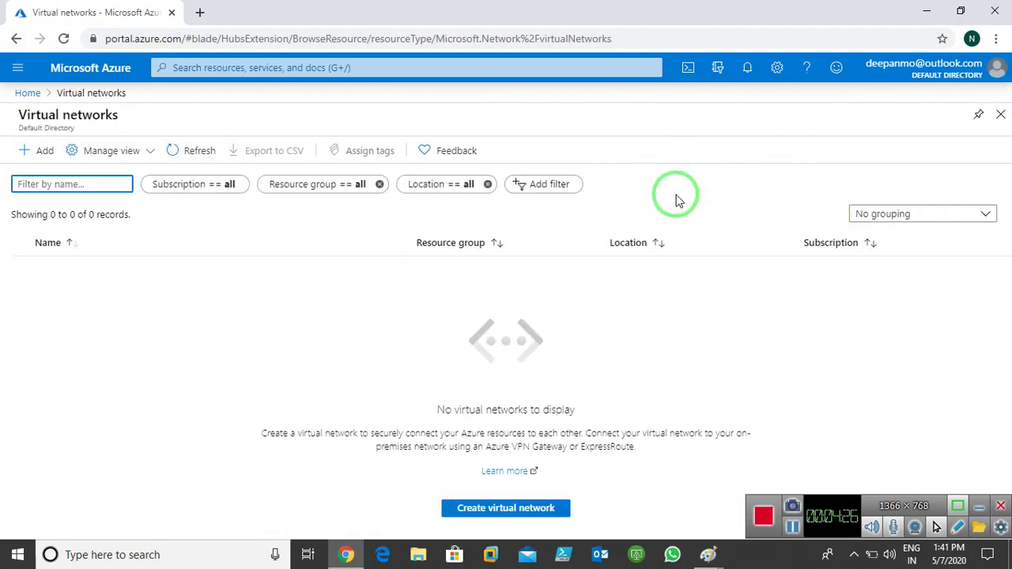
{"action": "left_click", "coordinate": [38, 153]}
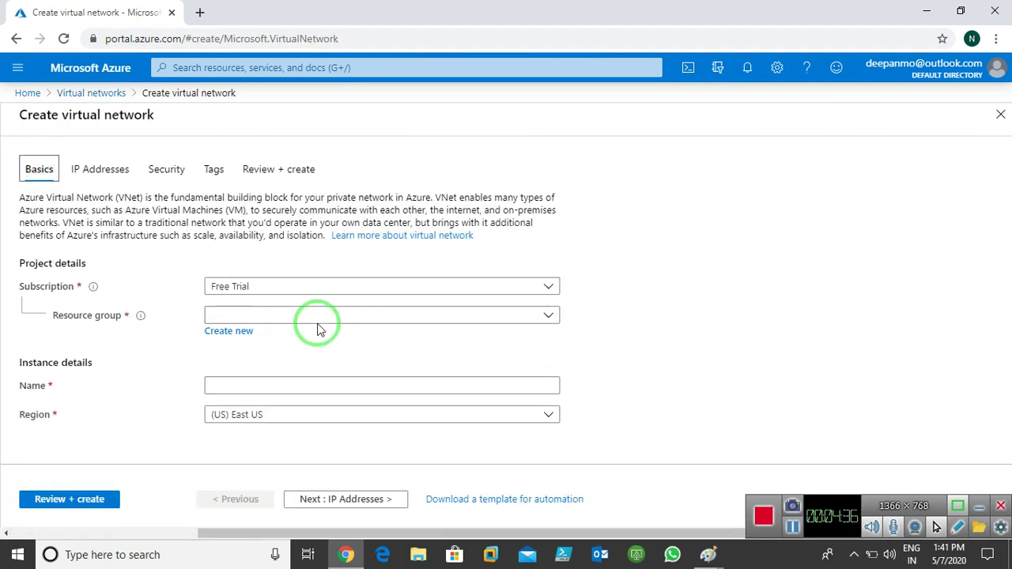
Step: Create a new resource group named TrafficManager-RG for the virtual network
{"action": "left_click", "coordinate": [229, 333]}
{"action": "left_click", "coordinate": [326, 450]}
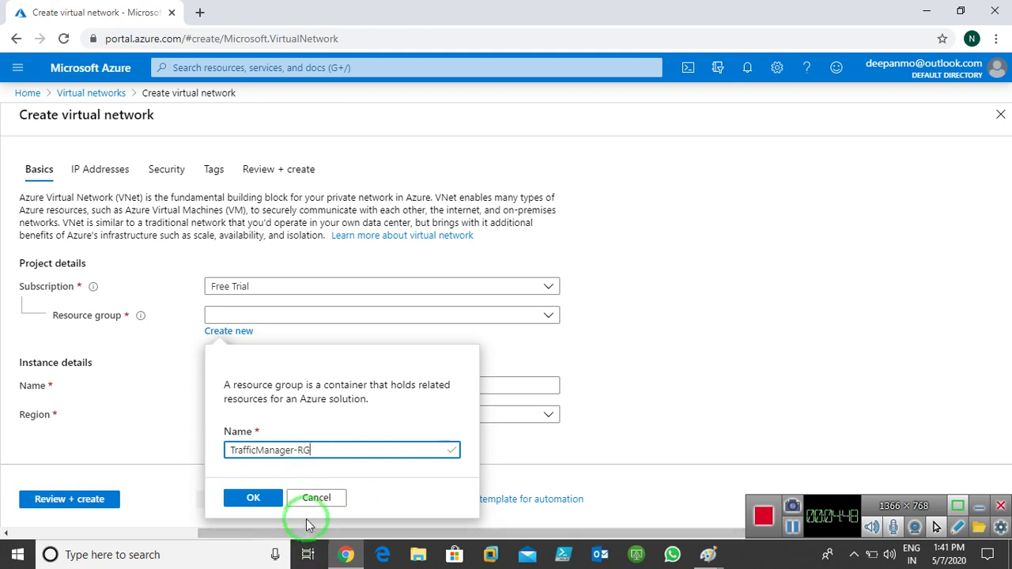
{"action": "left_click", "coordinate": [252, 499]}
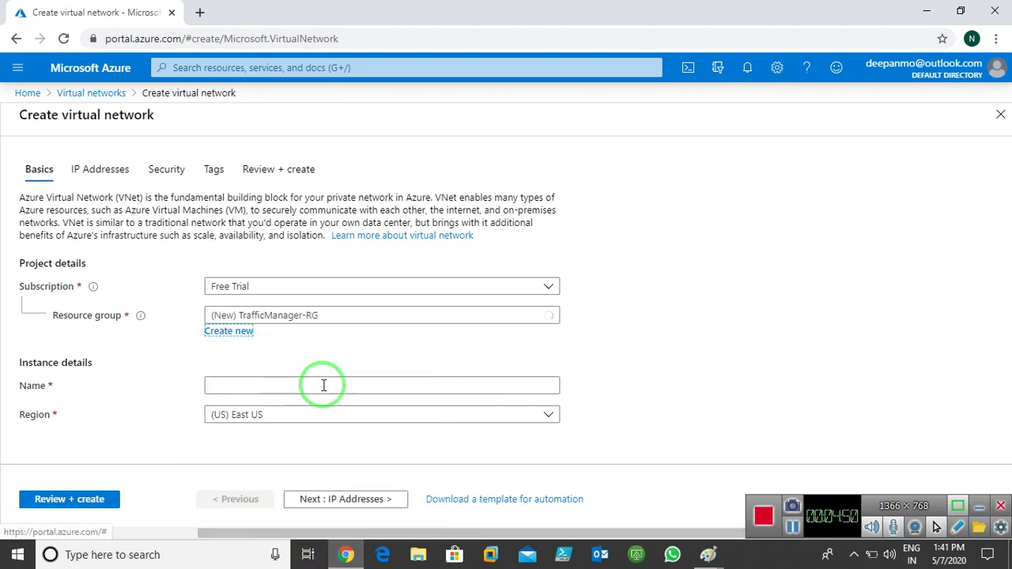
Step: Name the virtual network Vnet-eastUS
{"action": "left_click", "coordinate": [311, 385]}
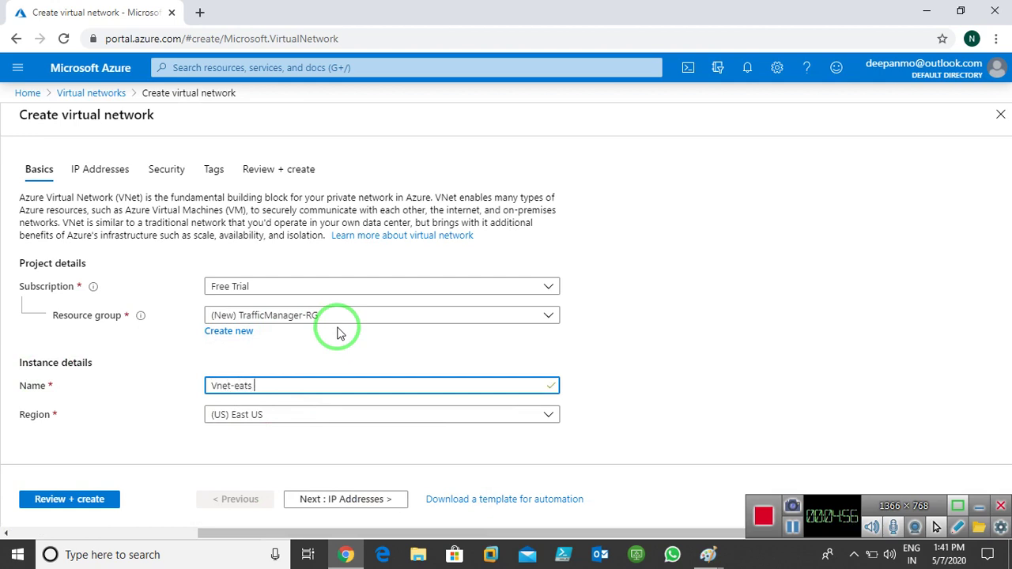
{"action": "key", "text": "BackSpace"}
{"action": "key", "text": "BackSpace"}
{"action": "key", "text": "BackSpace"}
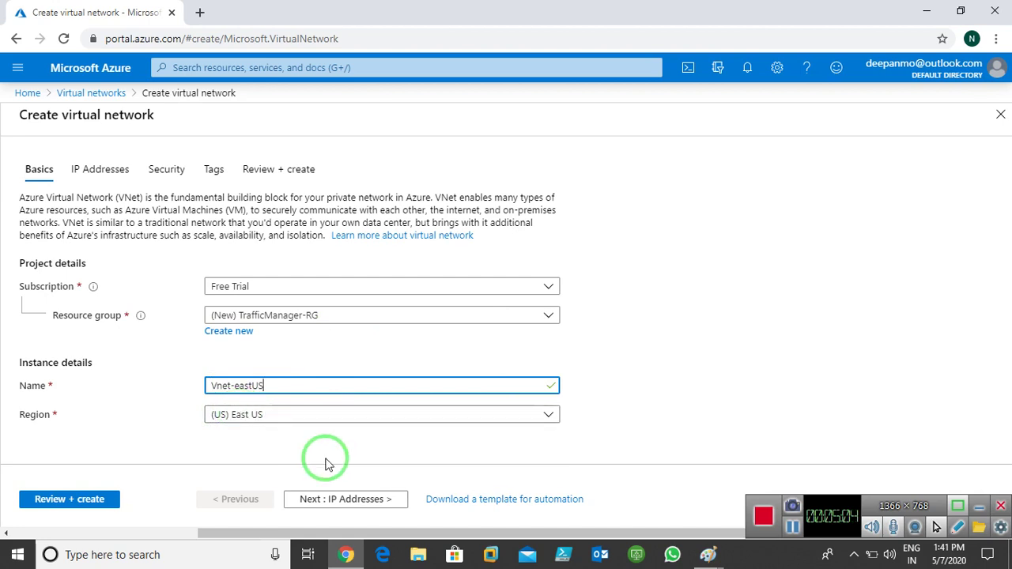
Step: Accept the default IP address and security settings for Vnet-eastUS and continue to its tags
{"action": "left_click", "coordinate": [332, 499]}
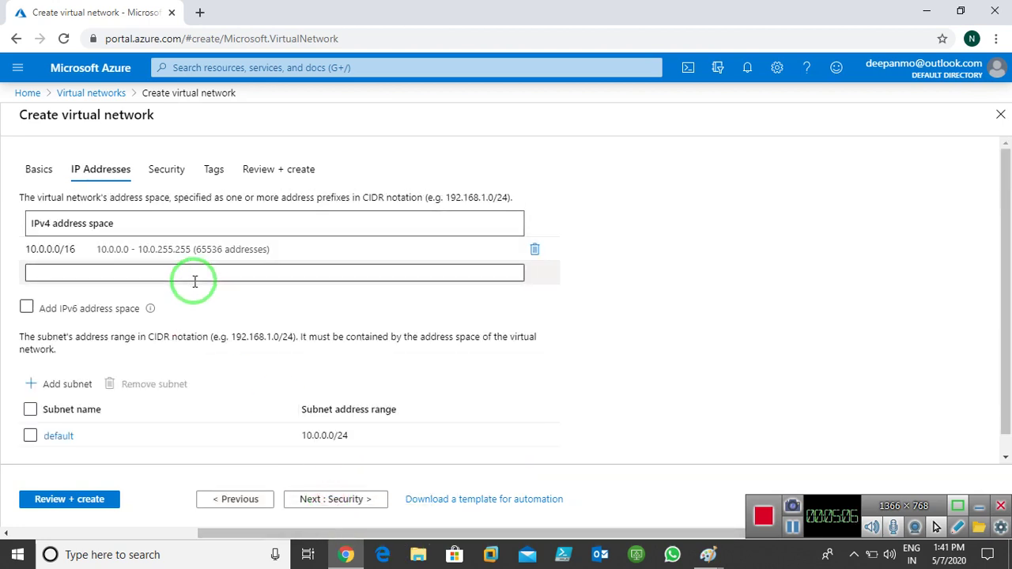
{"action": "left_click", "coordinate": [33, 251]}
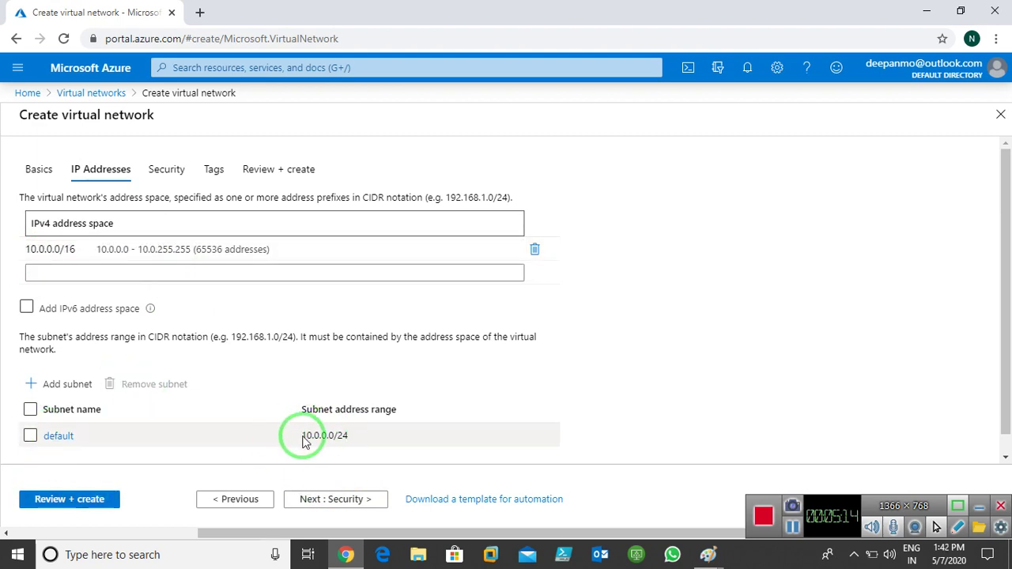
{"action": "left_click", "coordinate": [324, 501]}
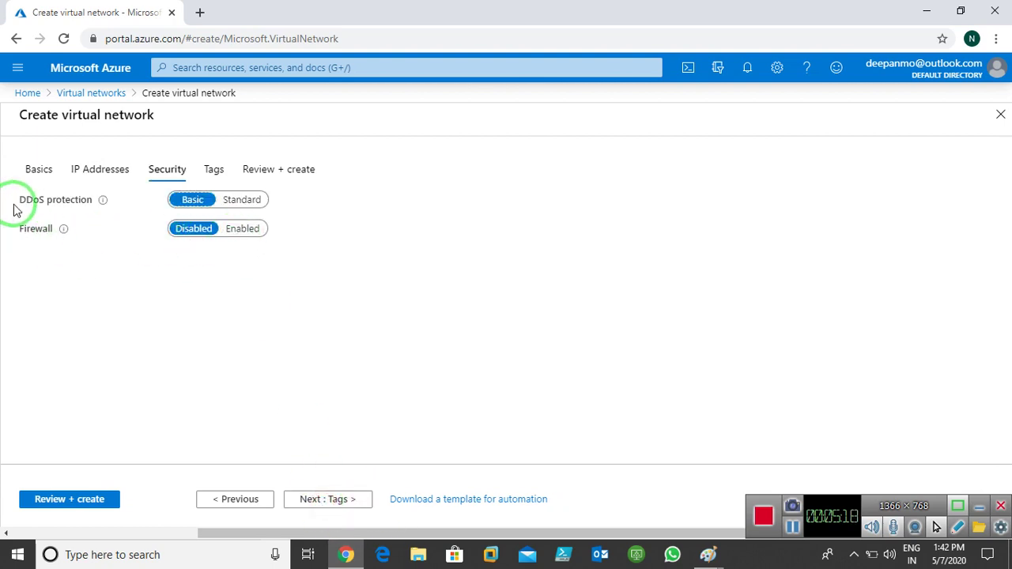
{"action": "left_click", "coordinate": [342, 503]}
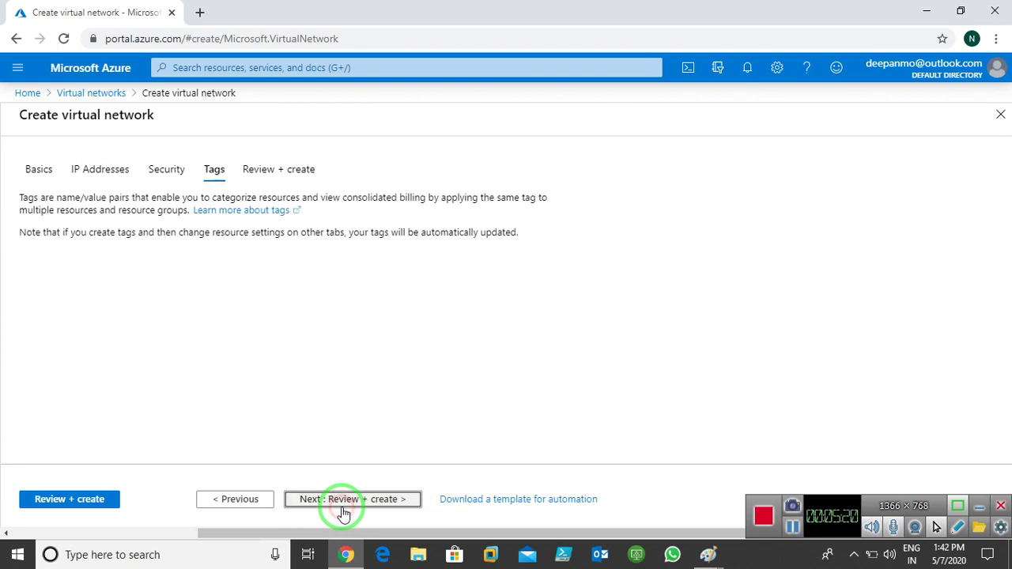
Step: Add a tag called Name with the value Vnet to the Vnet-eastUS network
{"action": "left_click", "coordinate": [144, 289]}
{"action": "type", "text": "Name"}
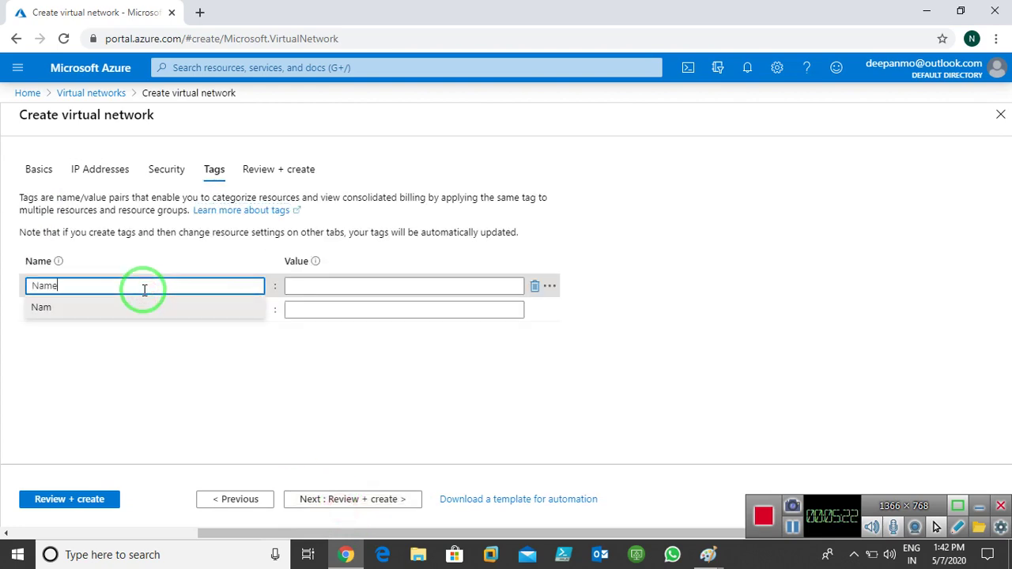
{"action": "key", "text": "Tab"}
{"action": "type", "text": "Vne"}
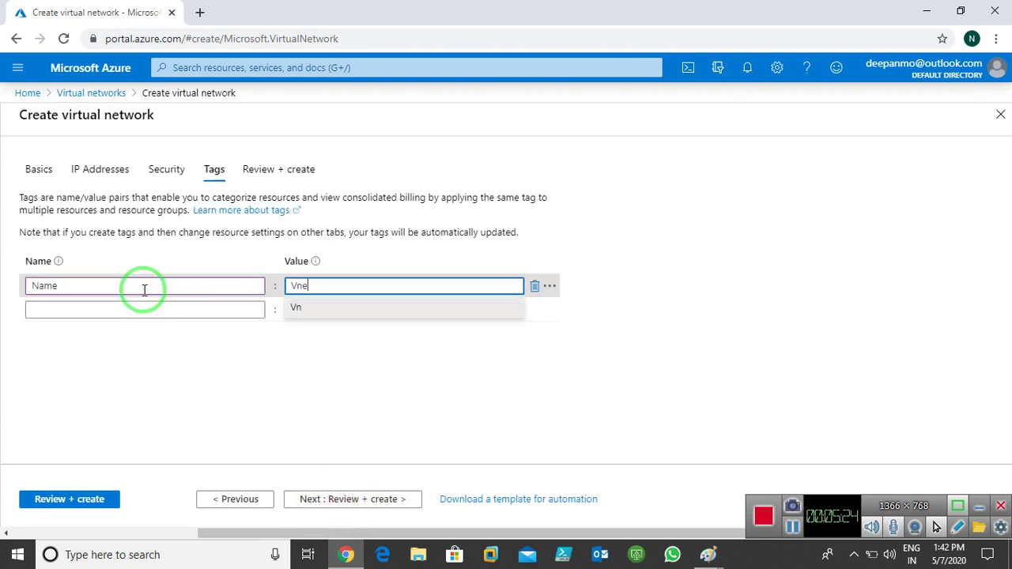
Step: Review the Vnet-eastUS configuration and deploy the network
{"action": "left_click", "coordinate": [353, 499]}
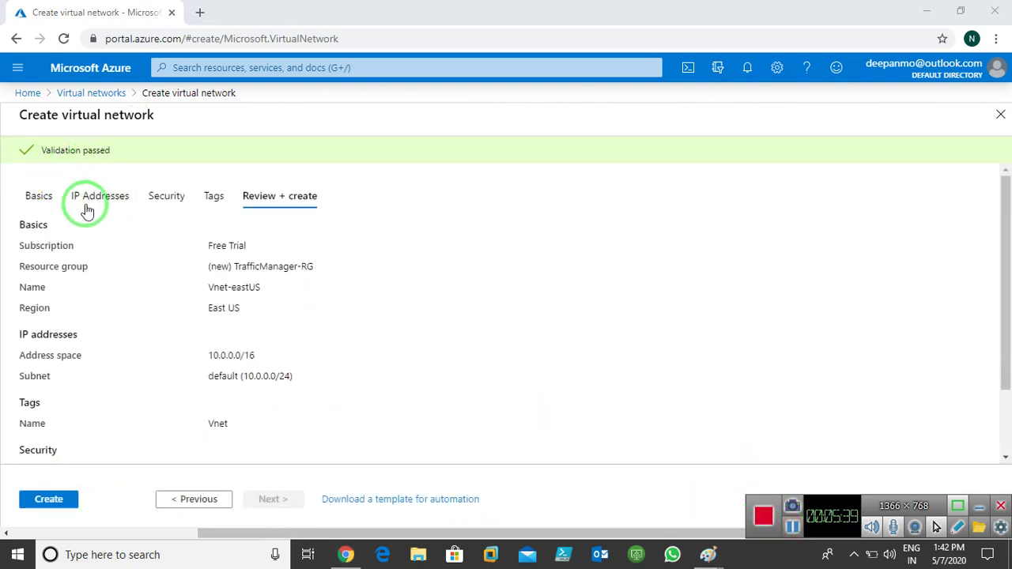
{"action": "left_click", "coordinate": [44, 496]}
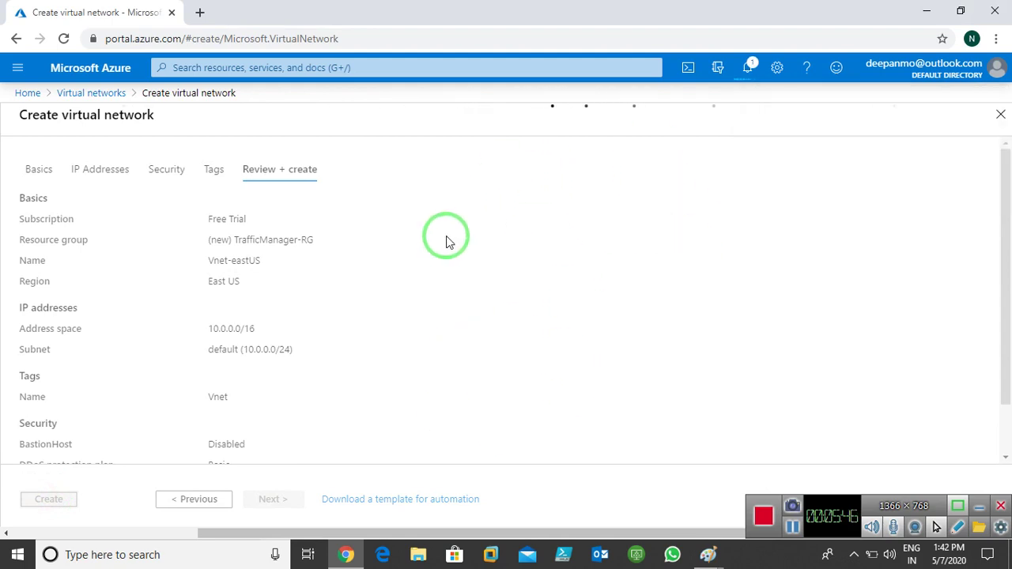
{"action": "left_click", "coordinate": [792, 527]}
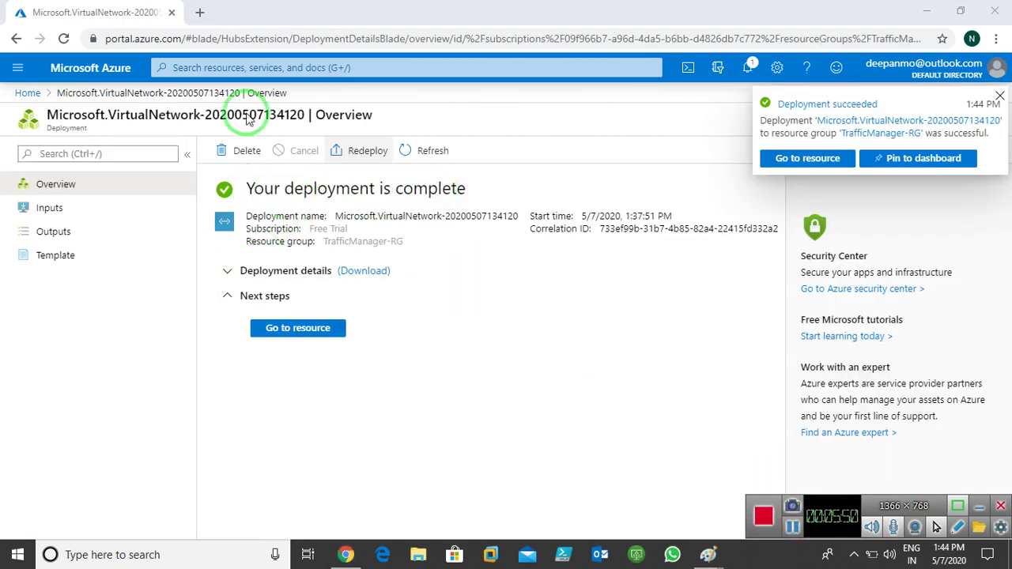
Step: Return to the virtual networks list from the portal home and start creating a second virtual network
{"action": "left_click", "coordinate": [26, 94]}
{"action": "left_click", "coordinate": [214, 151]}
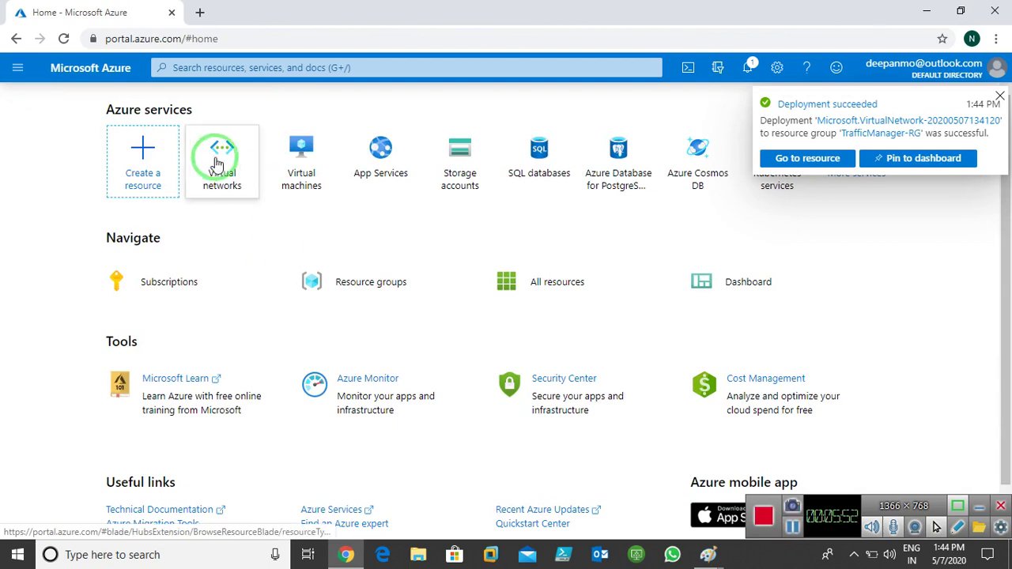
{"action": "left_click", "coordinate": [999, 97]}
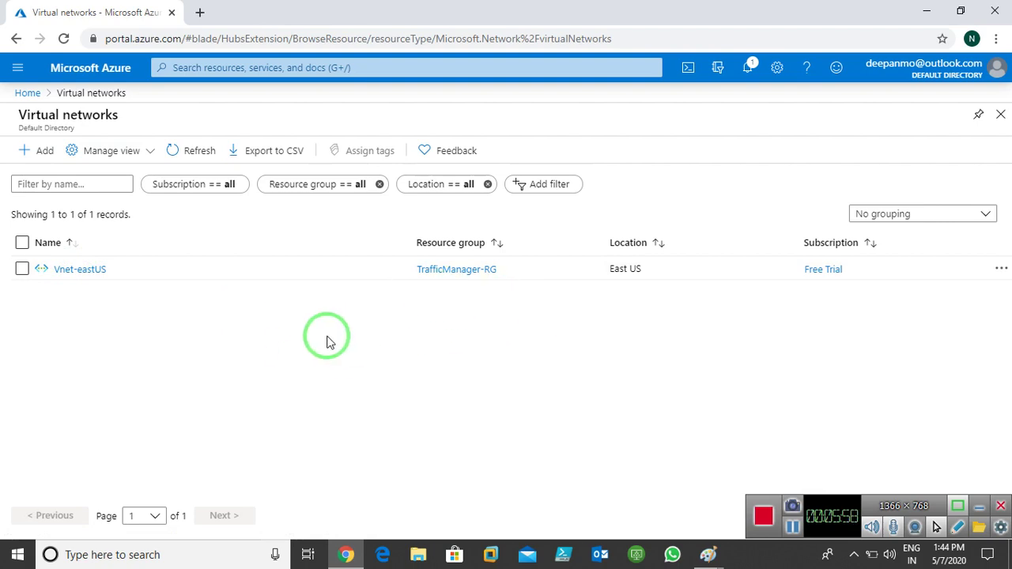
{"action": "left_click", "coordinate": [36, 155]}
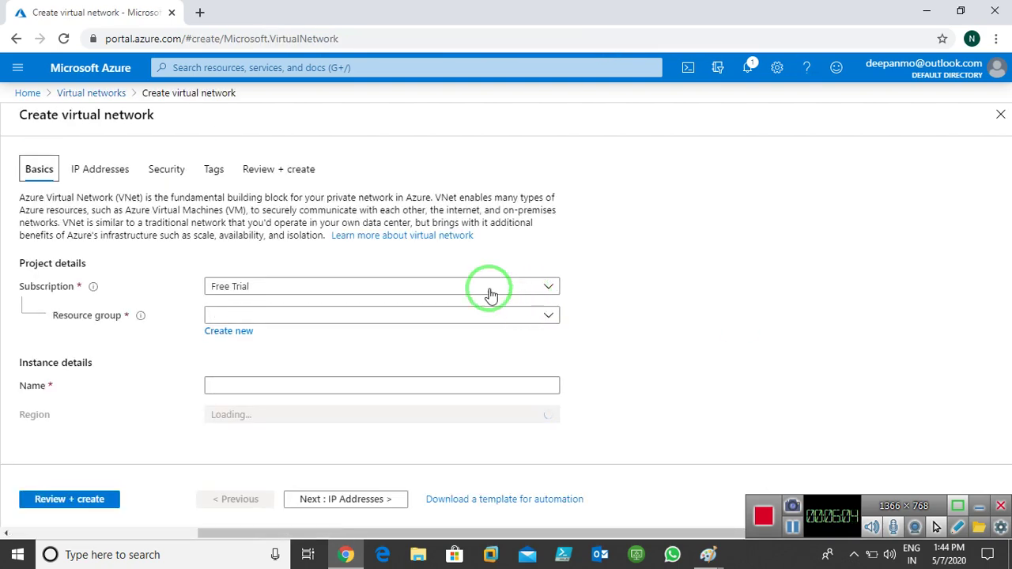
Step: Assign the second network to the existing TrafficManager-RG resource group and name it Vnet-Centralindia
{"action": "left_click", "coordinate": [413, 316]}
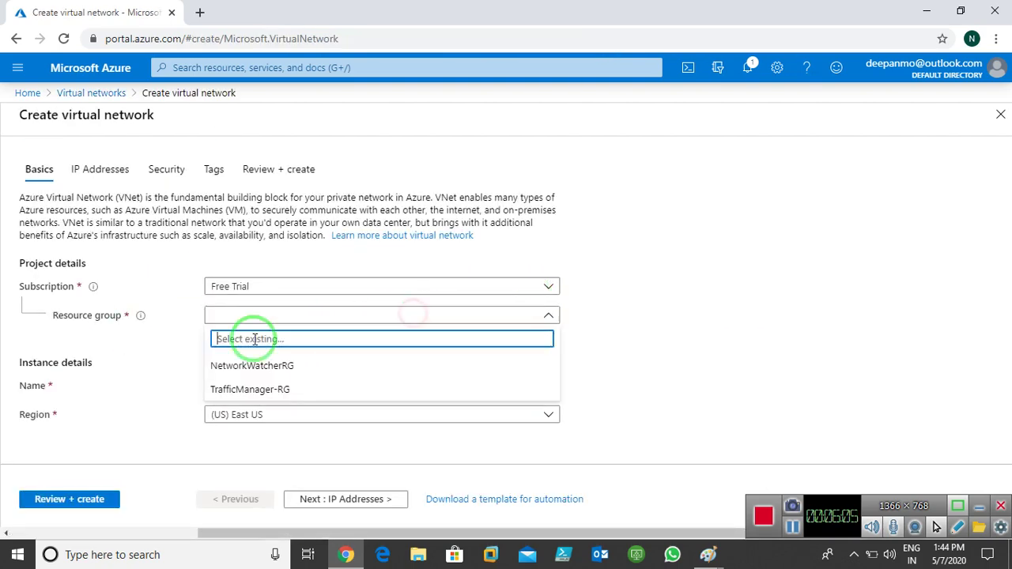
{"action": "left_click", "coordinate": [254, 387]}
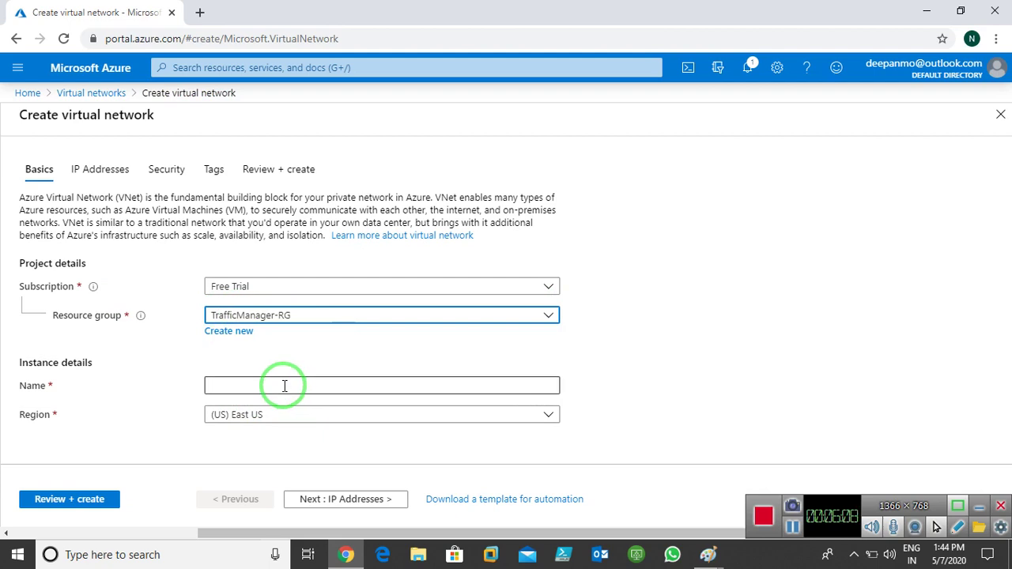
{"action": "left_click", "coordinate": [285, 386]}
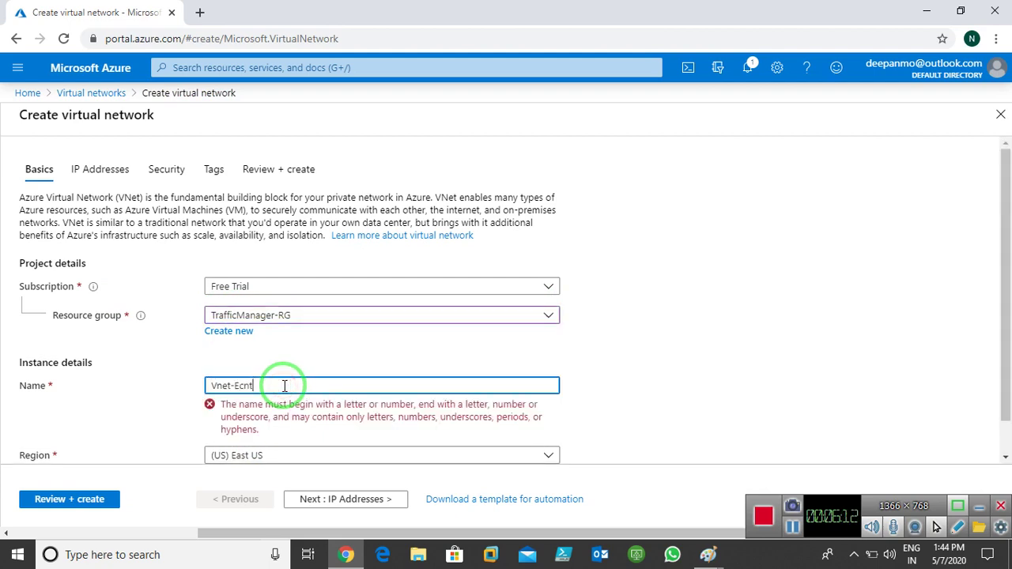
{"action": "key", "text": "BackSpace"}
{"action": "key", "text": "BackSpace"}
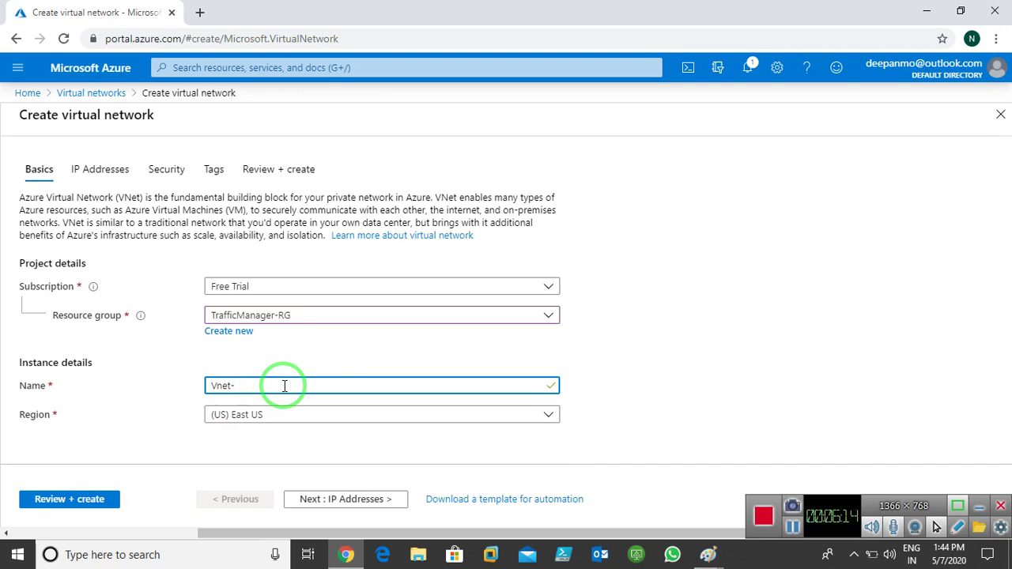
{"action": "type", "text": "CentralIndia"}
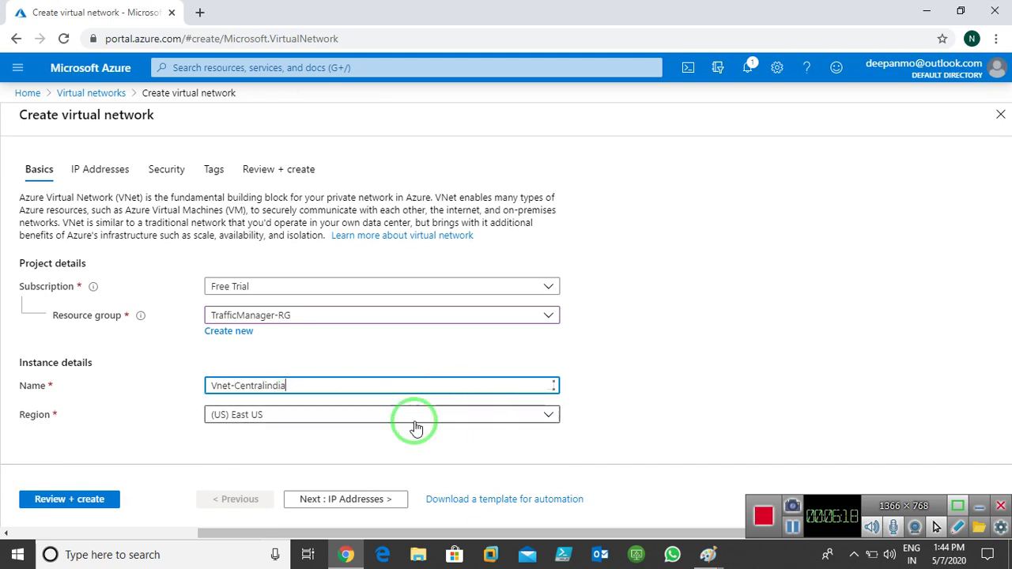
Step: Set the second network's region to (Asia Pacific) Central India
{"action": "left_click", "coordinate": [346, 417]}
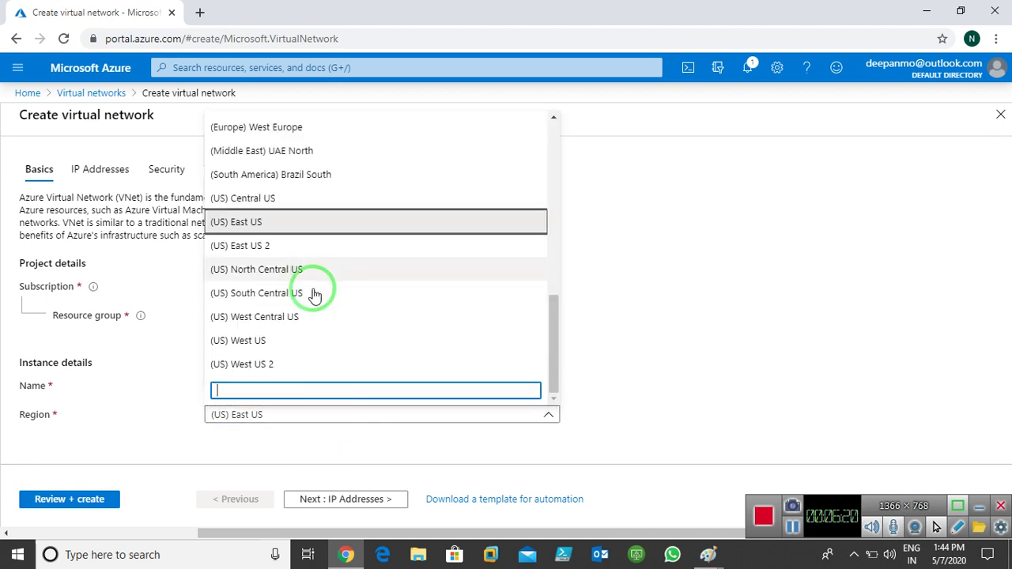
{"action": "scroll", "coordinate": [316, 294], "scroll_direction": "up", "scroll_amount": 3}
{"action": "scroll", "coordinate": [315, 302], "scroll_direction": "up", "scroll_amount": 3}
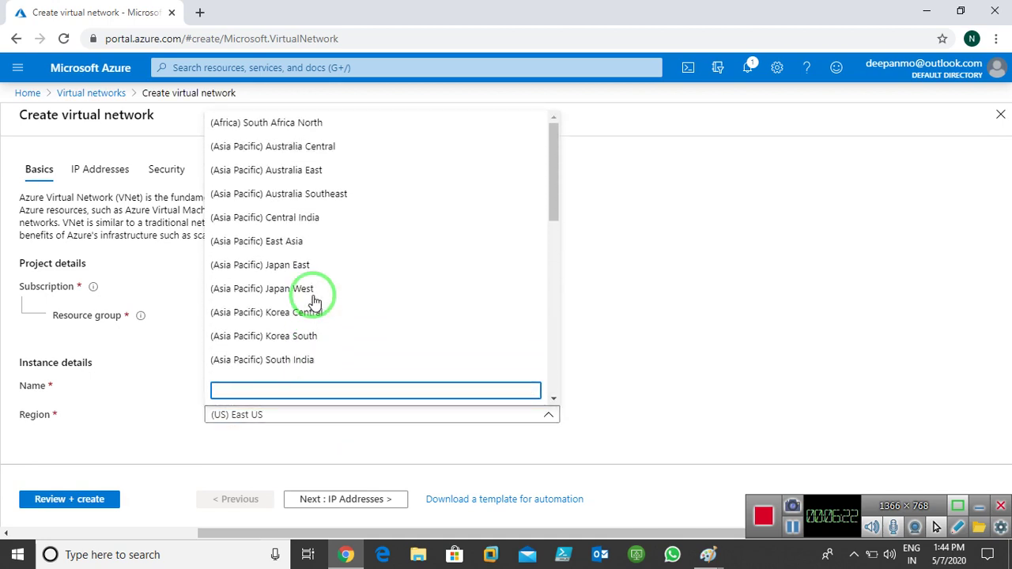
{"action": "left_click", "coordinate": [273, 220]}
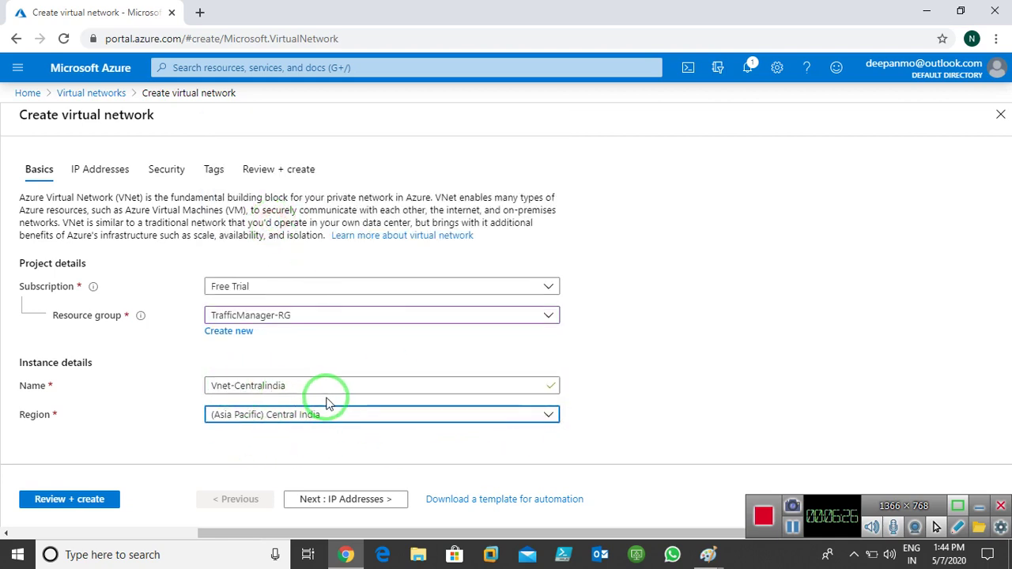
Step: Accept the default IP address and security settings for Vnet-Centralindia and continue to its tags
{"action": "left_click", "coordinate": [345, 499]}
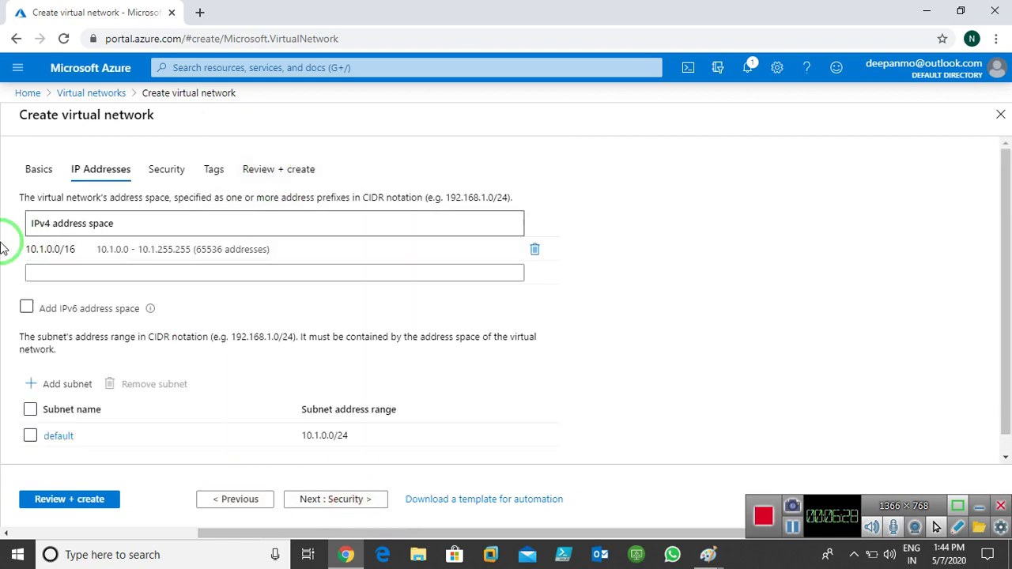
{"action": "left_click", "coordinate": [121, 254]}
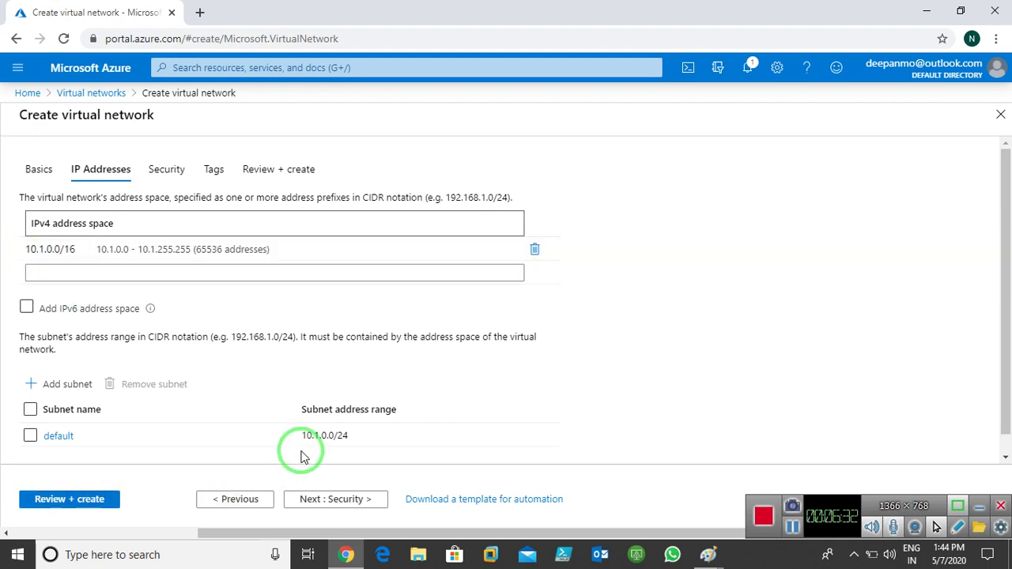
{"action": "left_click", "coordinate": [325, 499]}
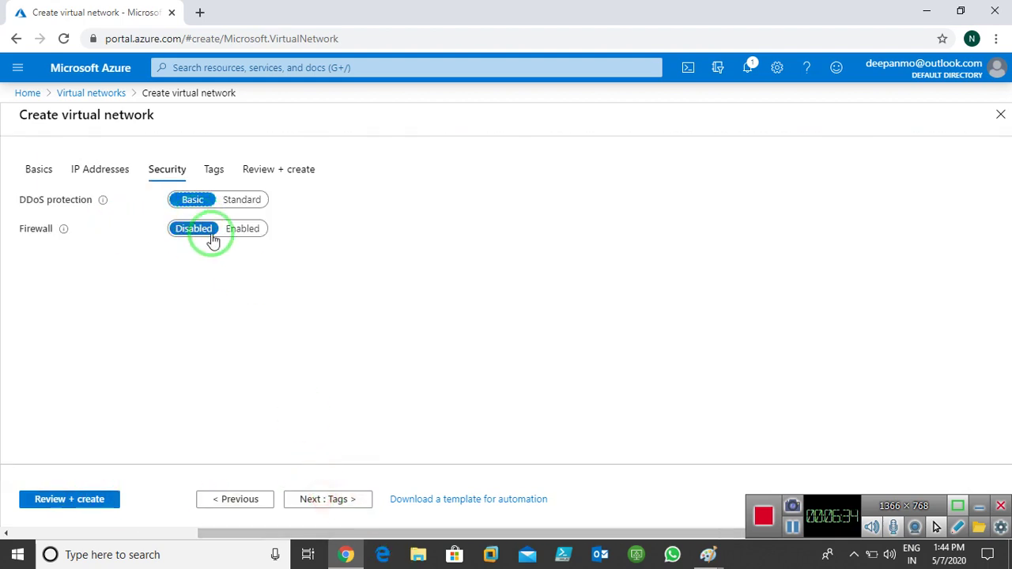
{"action": "left_click", "coordinate": [319, 496]}
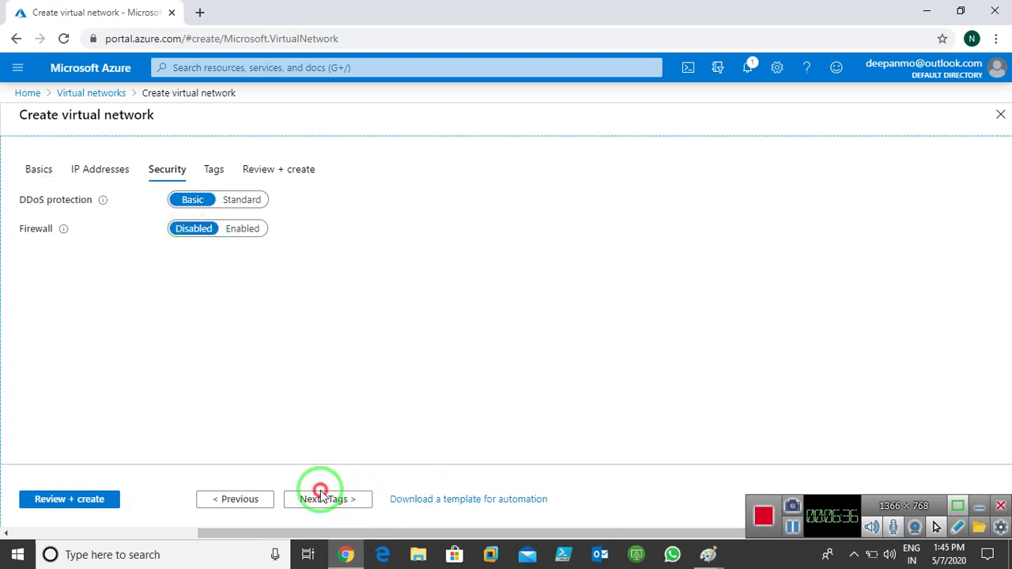
Step: Tag Vnet-Centralindia with Name set to Vnet and proceed to the final review of its configuration
{"action": "left_click", "coordinate": [215, 287]}
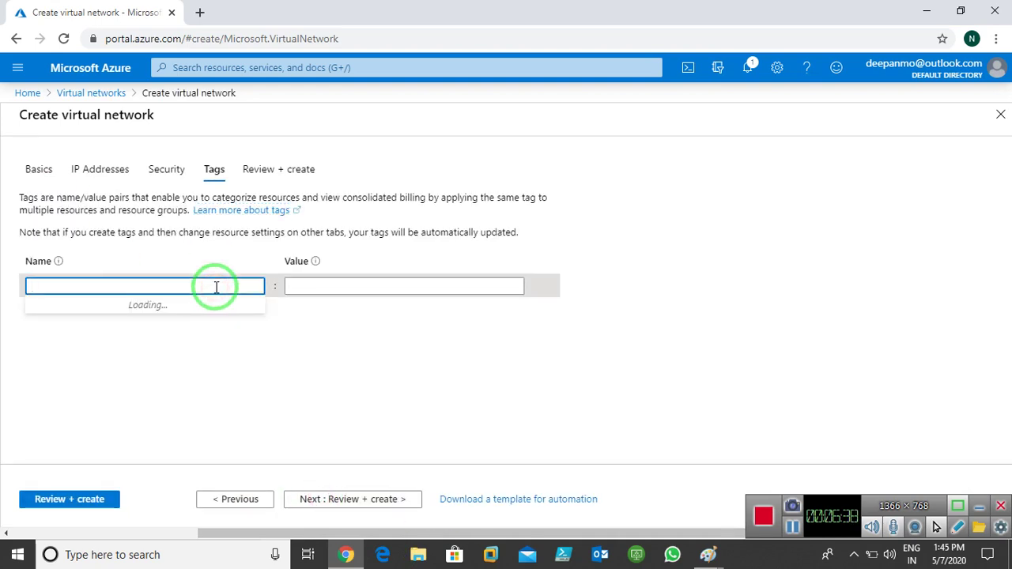
{"action": "type", "text": "Name"}
{"action": "key", "text": "Tab"}
{"action": "type", "text": "Vnet"}
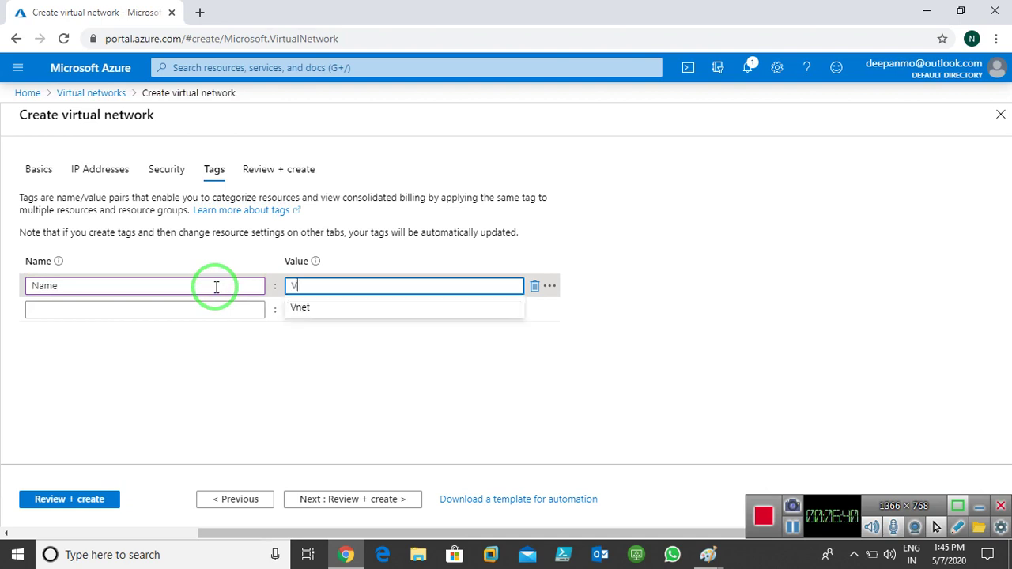
{"action": "left_click", "coordinate": [362, 505]}
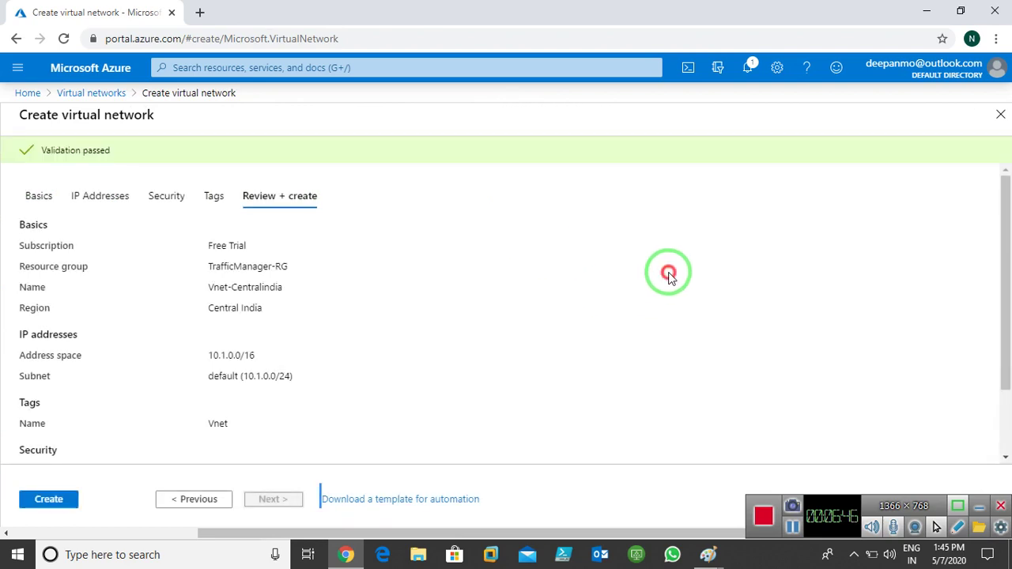
Step: Create the validated Vnet-Centralindia network and open the list of virtual networks
{"action": "left_click", "coordinate": [60, 503]}
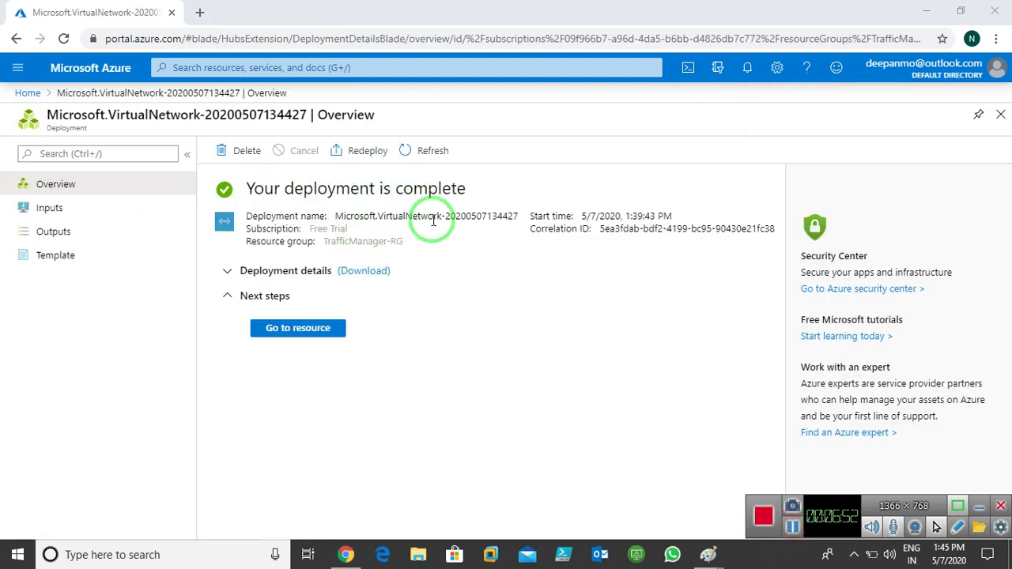
{"action": "left_click", "coordinate": [27, 93]}
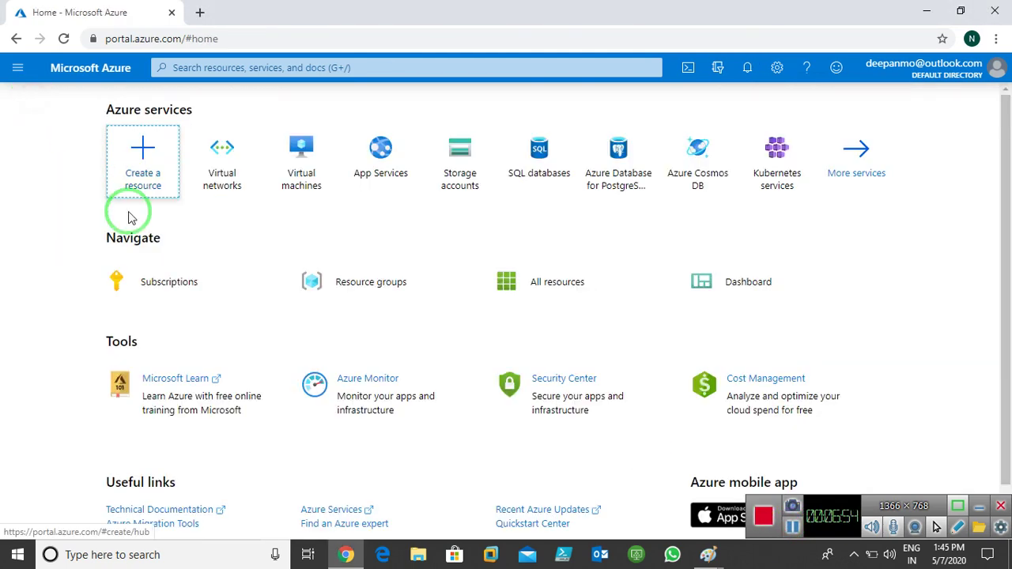
{"action": "left_click", "coordinate": [220, 157]}
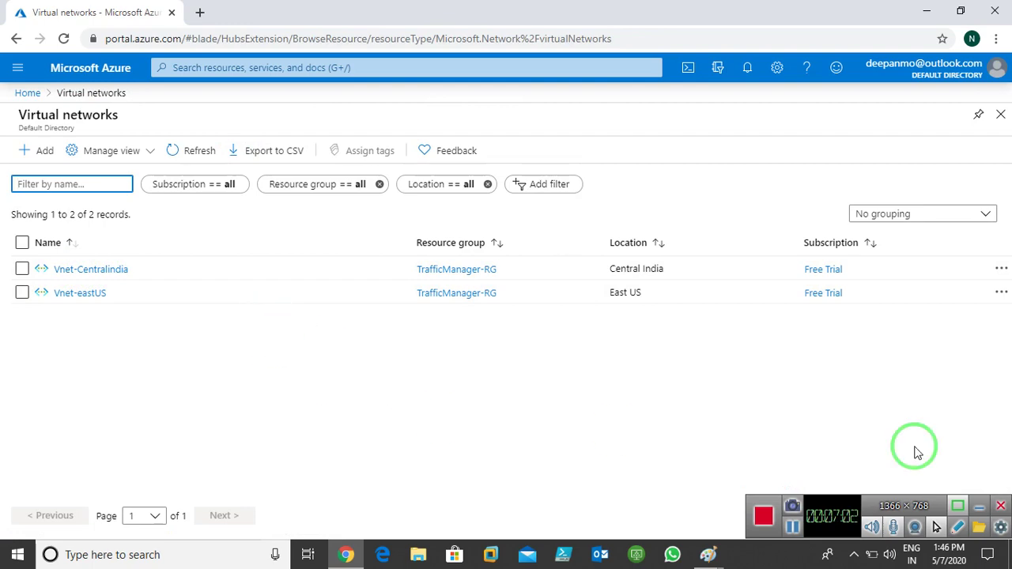
Step: Switch to the task list in Paint
{"action": "left_click", "coordinate": [708, 555]}
{"action": "left_click", "coordinate": [765, 470]}
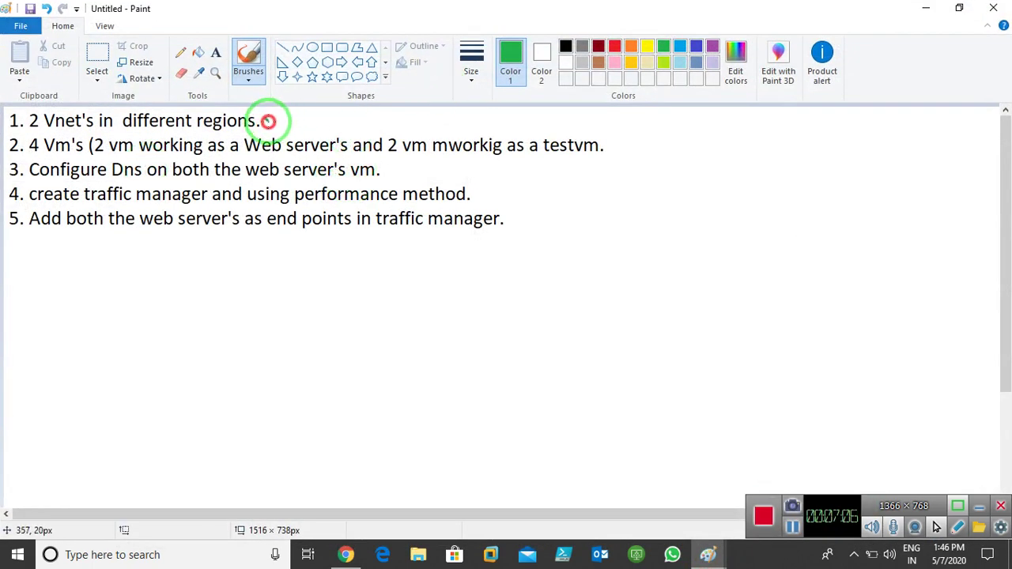
{"action": "left_click_drag", "start_coordinate": [269, 122], "coordinate": [310, 116]}
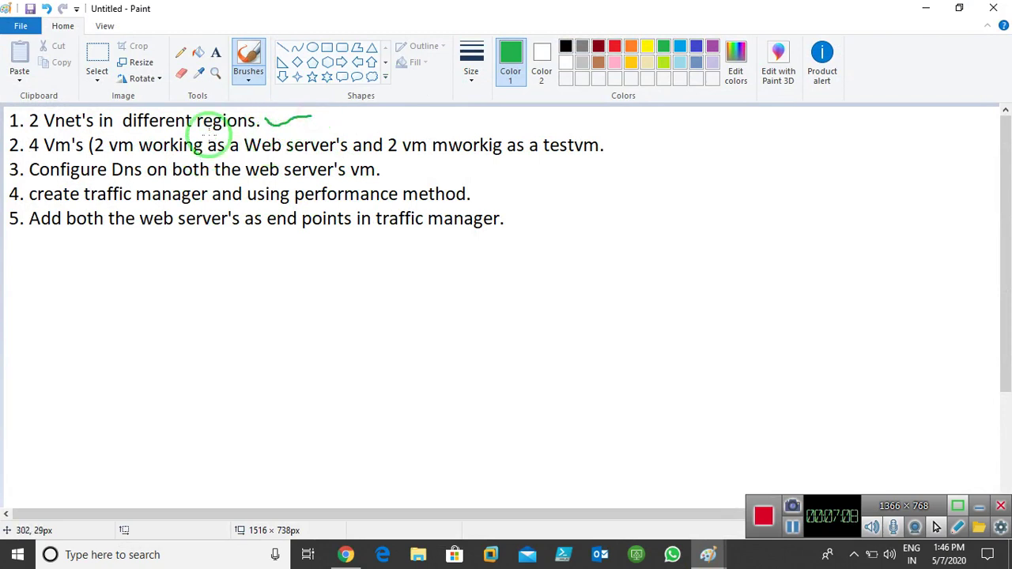
{"action": "key", "text": "ctrl+z"}
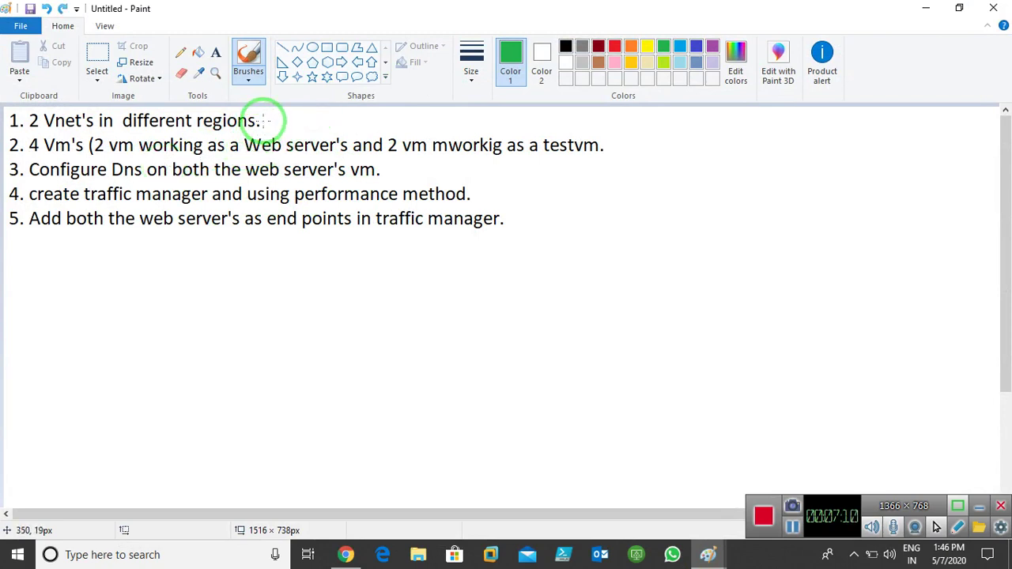
{"action": "left_click_drag", "start_coordinate": [264, 121], "coordinate": [305, 108]}
{"action": "key", "text": "ctrl+z"}
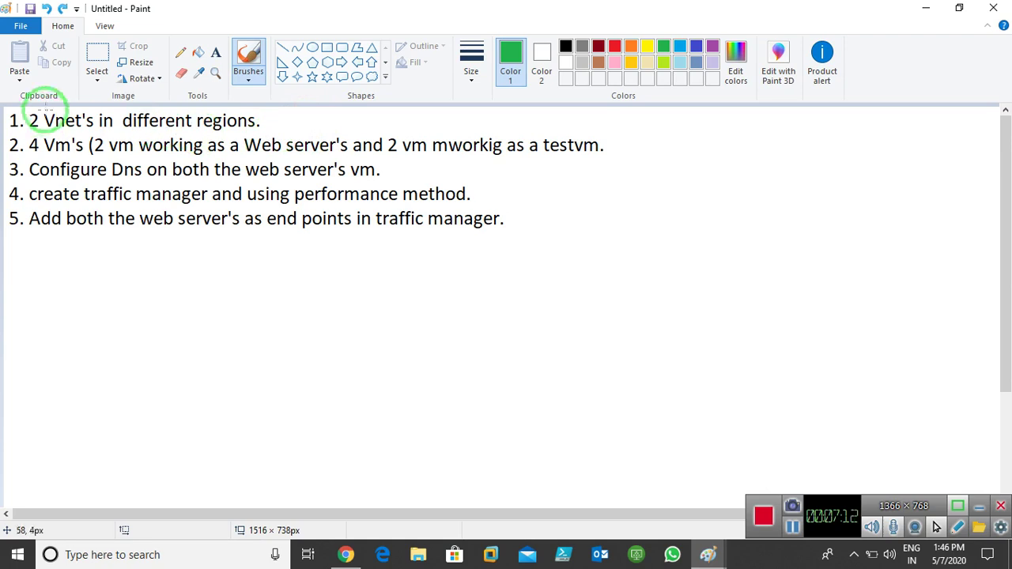
Step: Strike through the number of the first item, the two Vnets in different regions, and return to the Azure portal
{"action": "left_click_drag", "start_coordinate": [17, 120], "coordinate": [24, 120]}
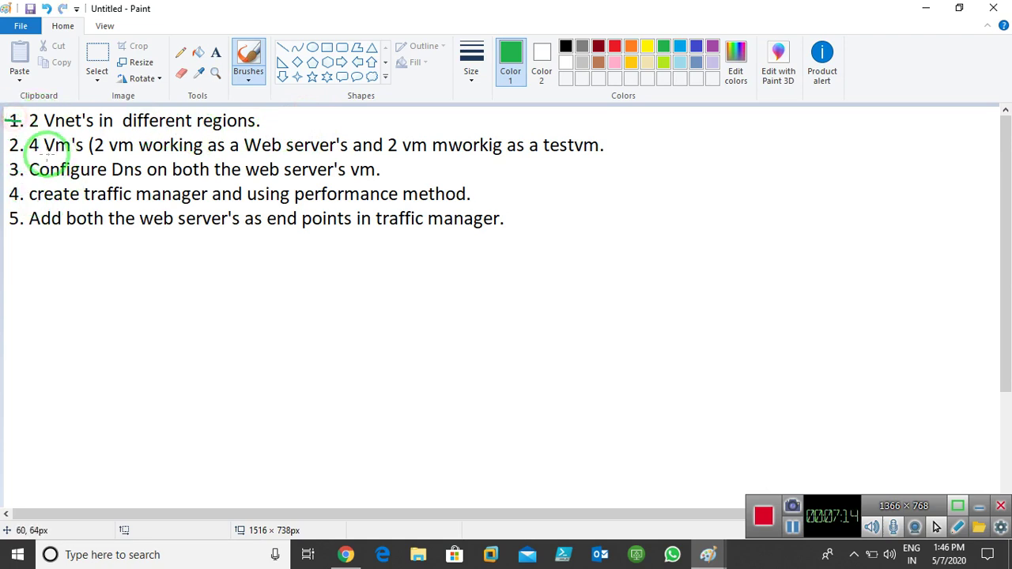
{"action": "left_click", "coordinate": [921, 8]}
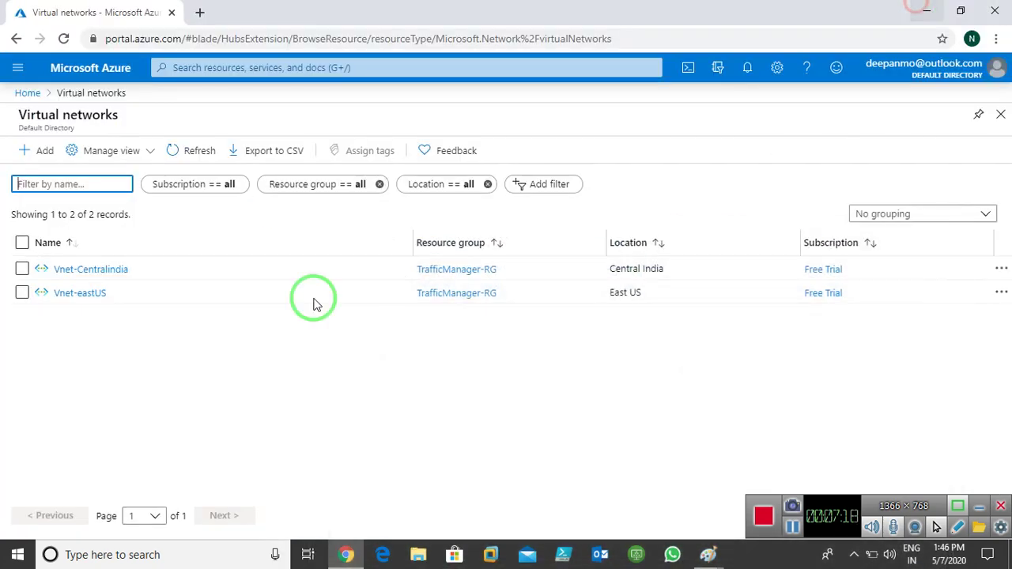
Step: Start creating a new virtual machine from the Azure virtual machines list
{"action": "left_click", "coordinate": [25, 93]}
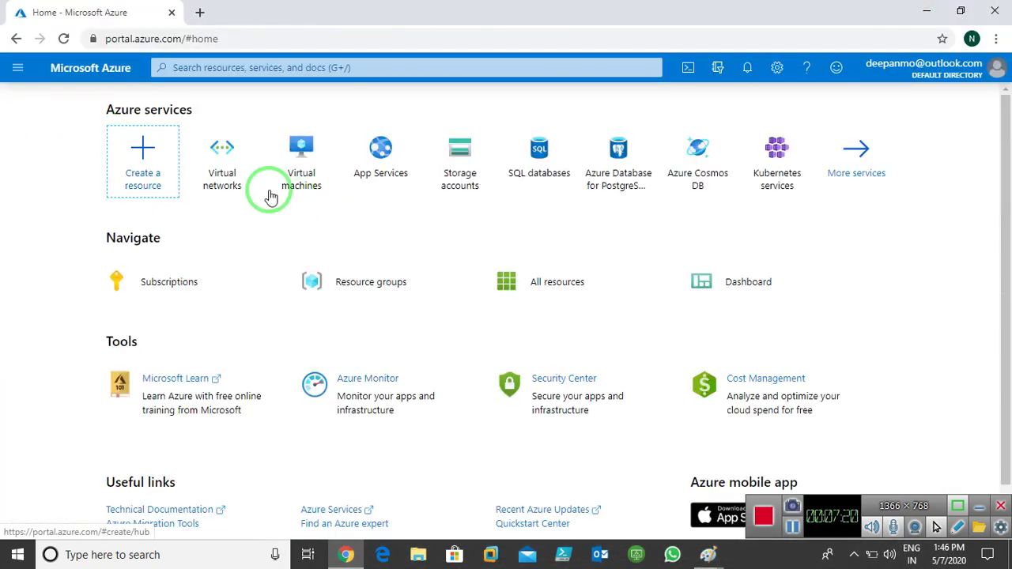
{"action": "left_click", "coordinate": [301, 145]}
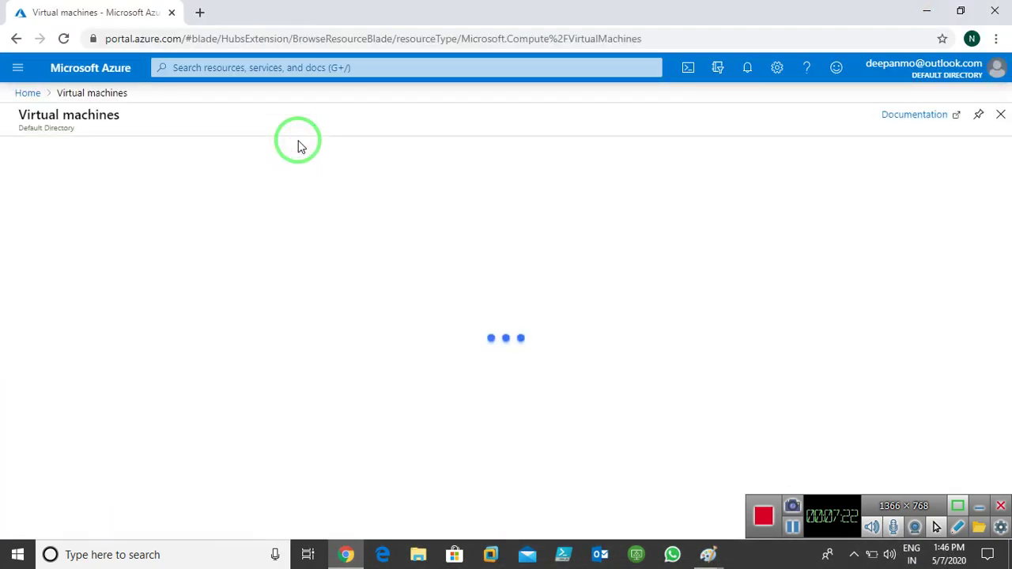
{"action": "left_click", "coordinate": [31, 153]}
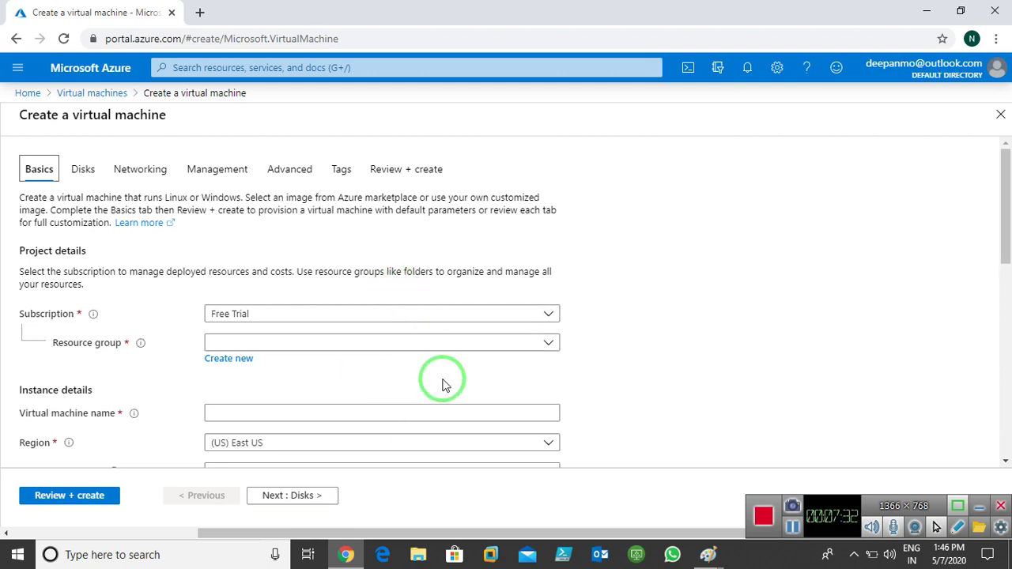
Step: Assign the virtual machine to the existing TrafficManager-RG resource group and name it Windowsserver1
{"action": "left_click", "coordinate": [399, 341]}
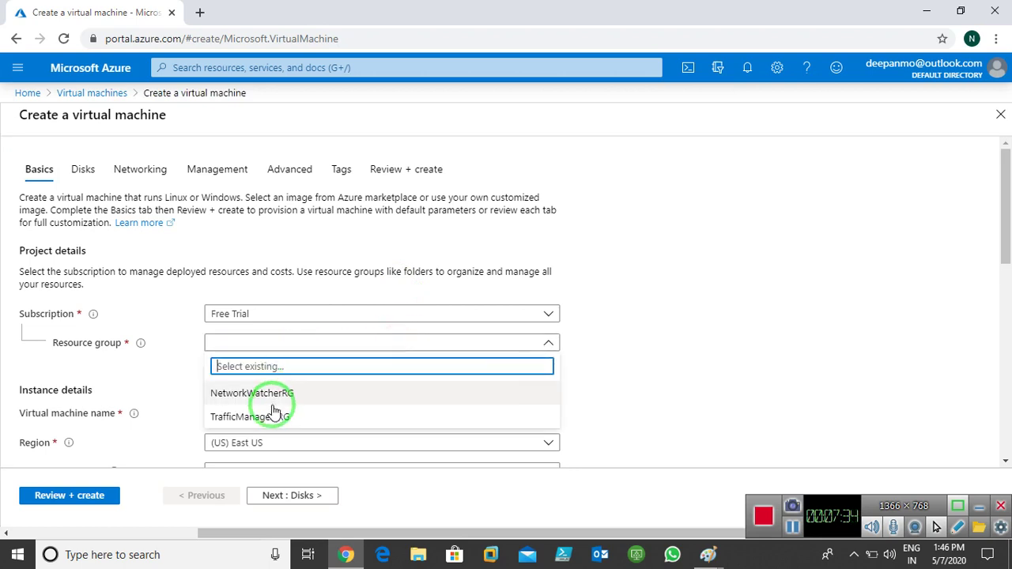
{"action": "left_click", "coordinate": [256, 414]}
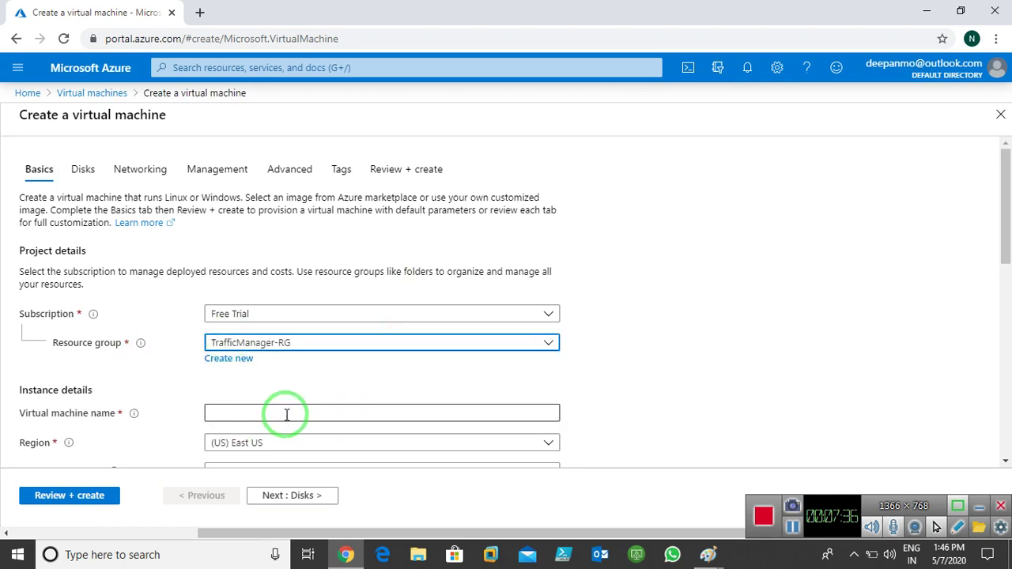
{"action": "left_click", "coordinate": [286, 414]}
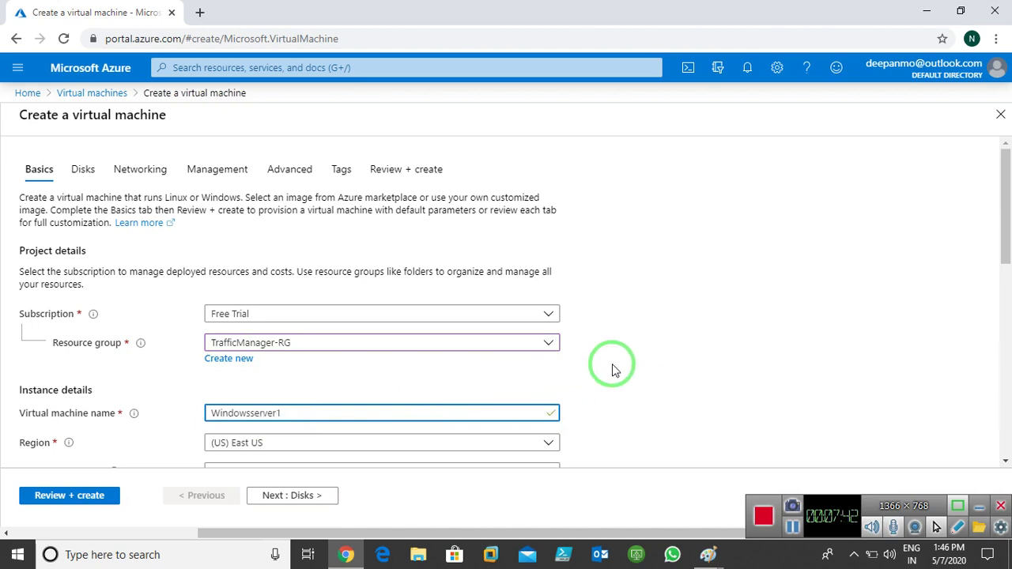
Step: Set the virtual machine's image to Windows Server 2016 Datacenter
{"action": "scroll", "coordinate": [612, 368], "scroll_direction": "down", "scroll_amount": 2}
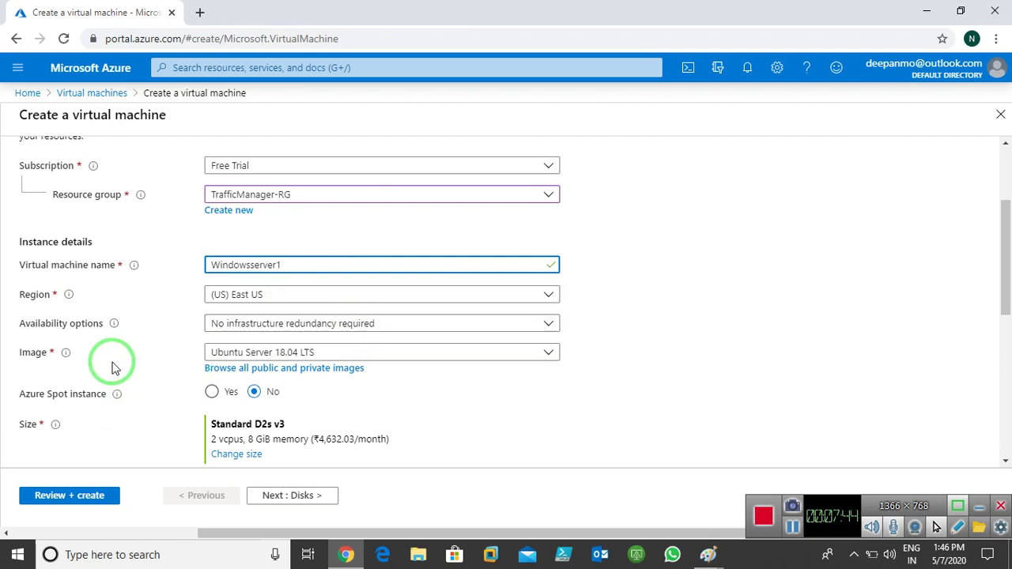
{"action": "left_click", "coordinate": [368, 351]}
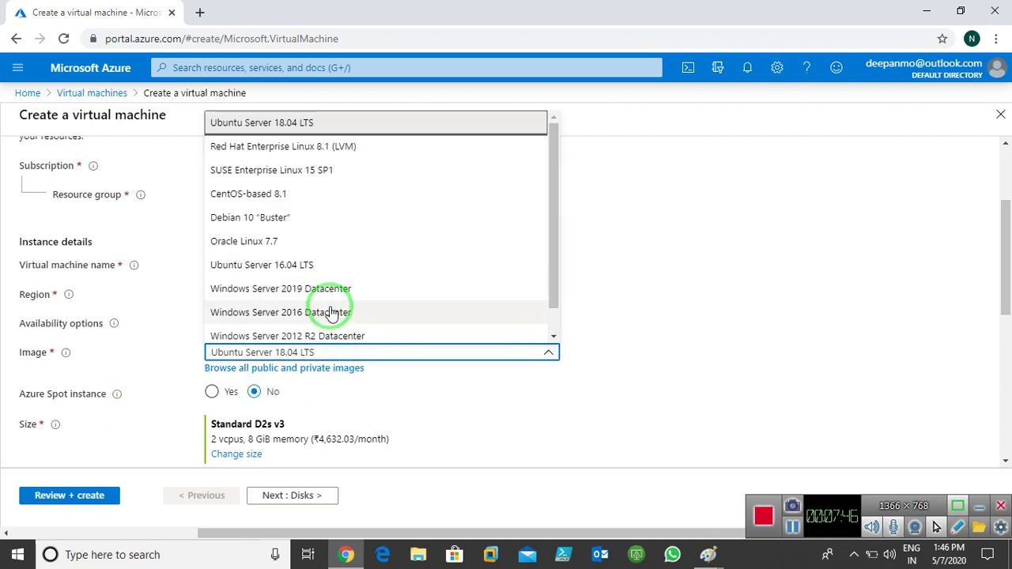
{"action": "left_click", "coordinate": [340, 312]}
Step: Set the administrator username to Administrator1, then enter and confirm the account password
{"action": "scroll", "coordinate": [549, 430], "scroll_direction": "down", "scroll_amount": 1}
{"action": "scroll", "coordinate": [548, 430], "scroll_direction": "down", "scroll_amount": 1}
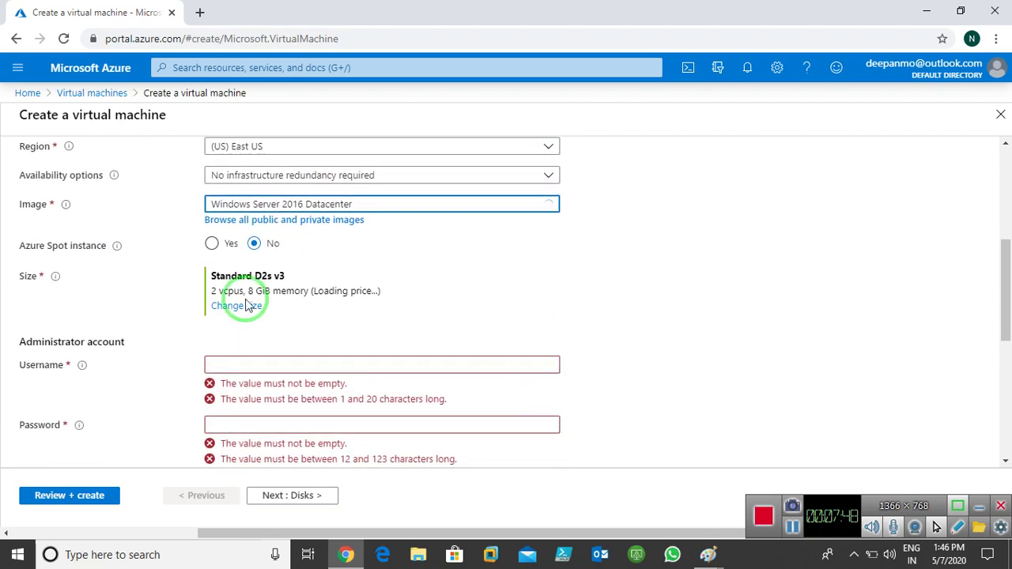
{"action": "left_click", "coordinate": [296, 365]}
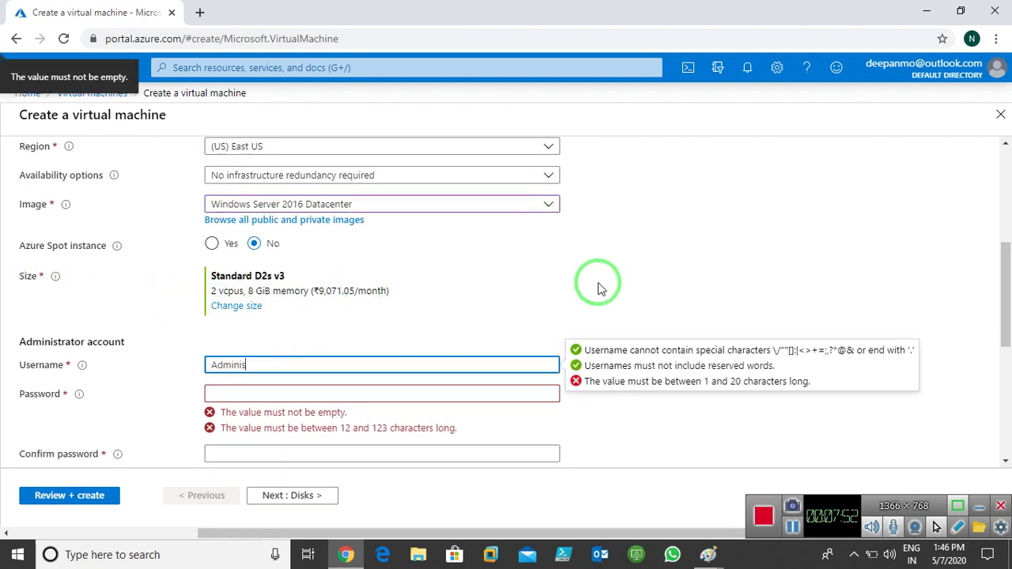
{"action": "type", "text": "Administrator1"}
{"action": "key", "text": "Tab"}
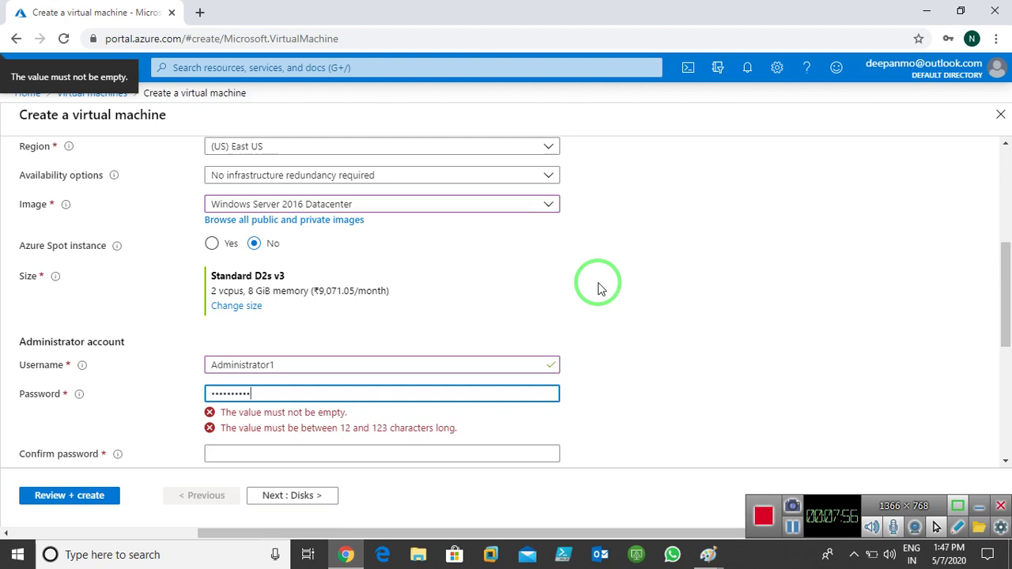
{"action": "key", "text": "Tab"}
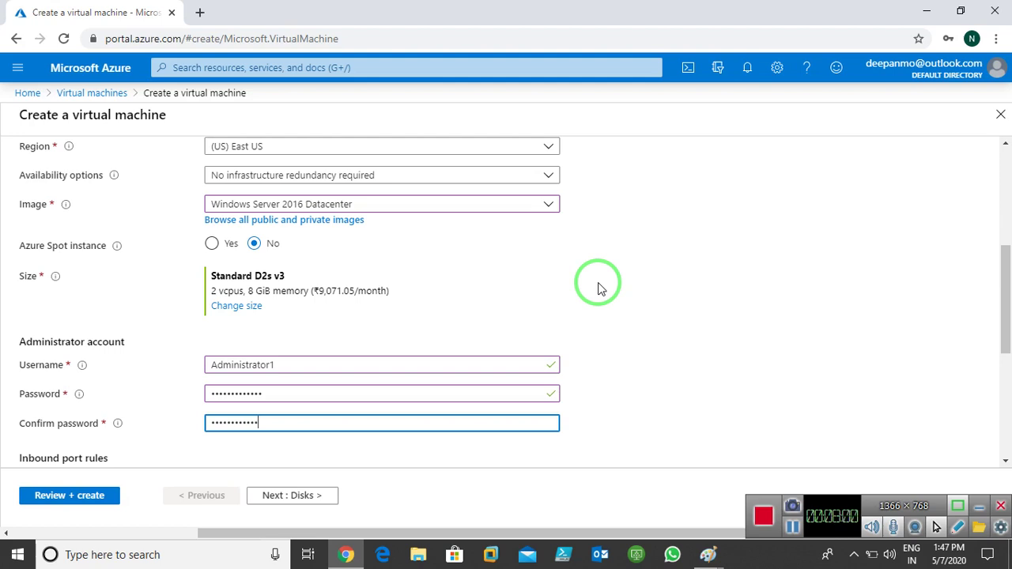
Step: Allow HTTP (80) in addition to RDP (3389) as public inbound ports for the virtual machine
{"action": "scroll", "coordinate": [475, 305], "scroll_direction": "down", "scroll_amount": 2}
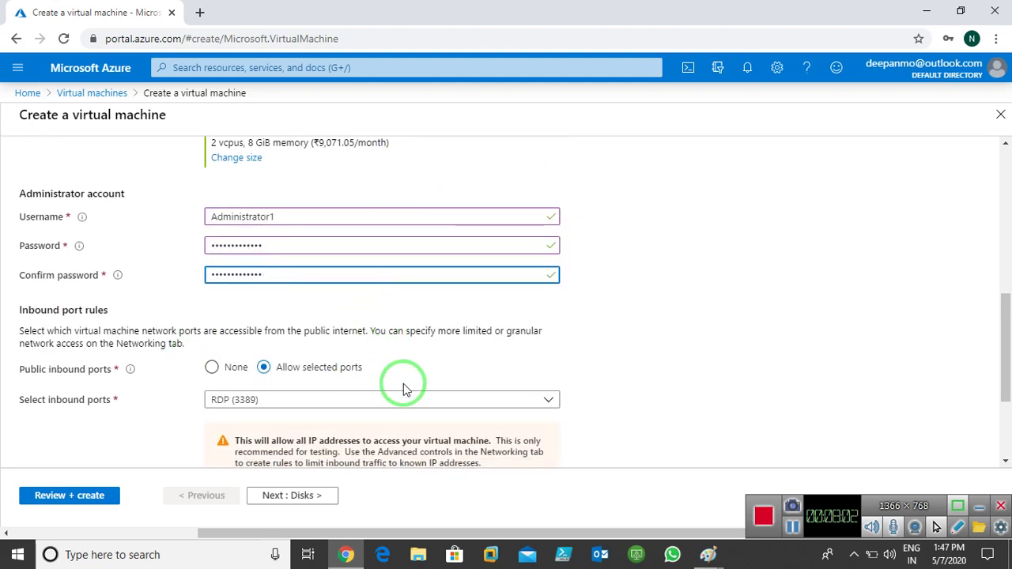
{"action": "left_click", "coordinate": [306, 403]}
{"action": "left_click", "coordinate": [219, 310]}
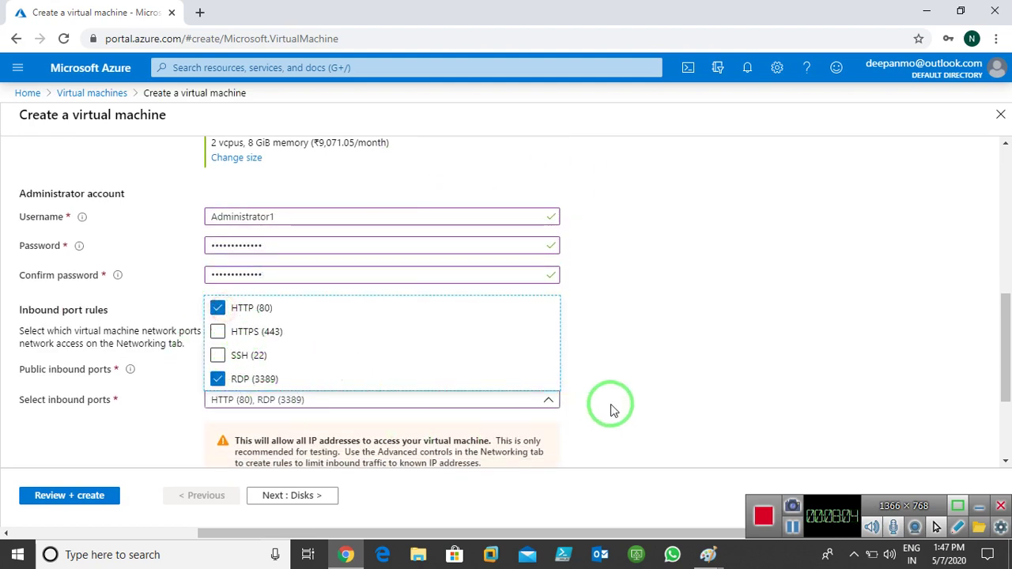
{"action": "left_click", "coordinate": [587, 354]}
{"action": "scroll", "coordinate": [587, 353], "scroll_direction": "down", "scroll_amount": 2}
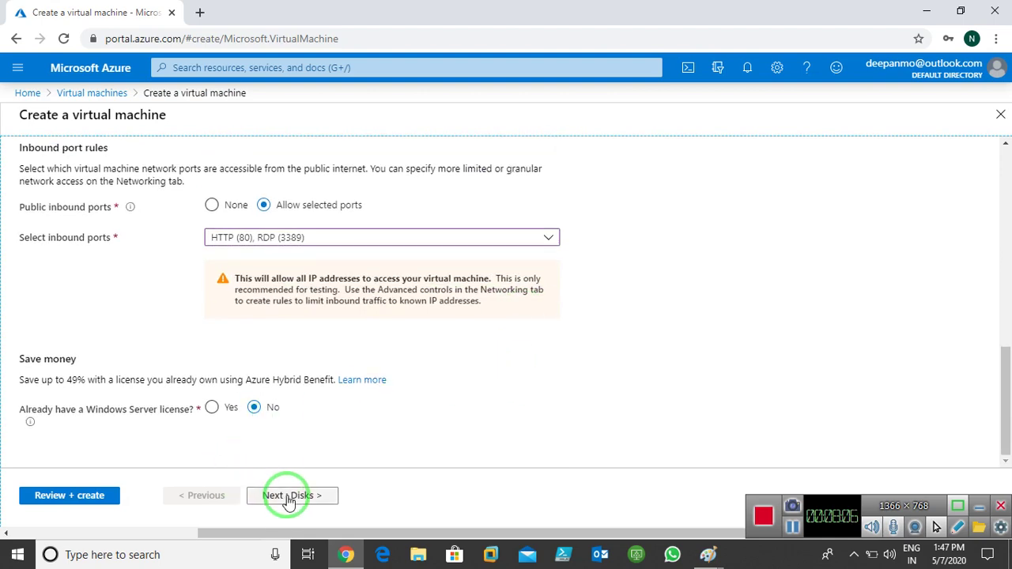
{"action": "scroll", "coordinate": [369, 429], "scroll_direction": "up", "scroll_amount": 3}
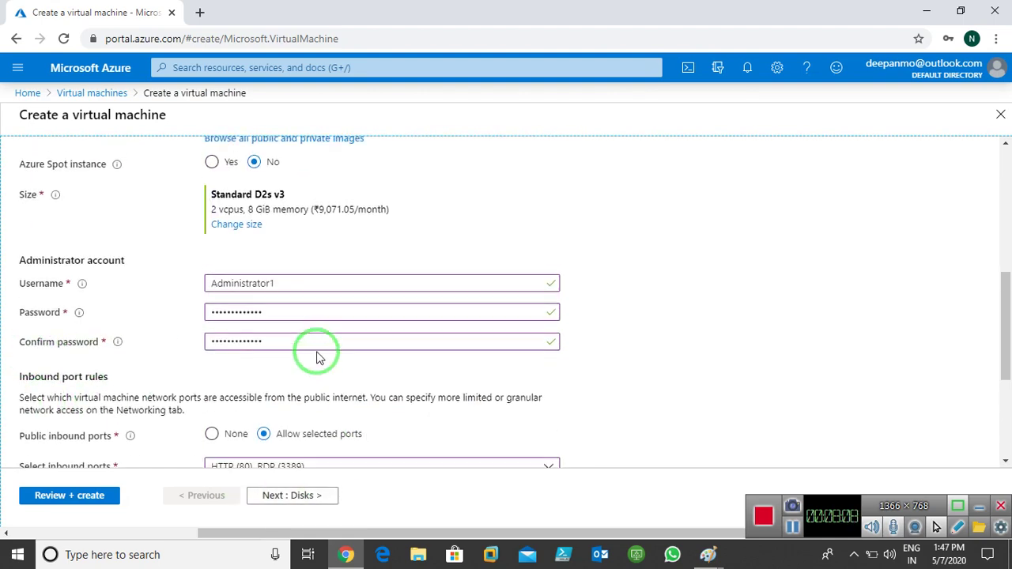
{"action": "scroll", "coordinate": [90, 226], "scroll_direction": "up", "scroll_amount": 1}
{"action": "scroll", "coordinate": [103, 242], "scroll_direction": "up", "scroll_amount": 2}
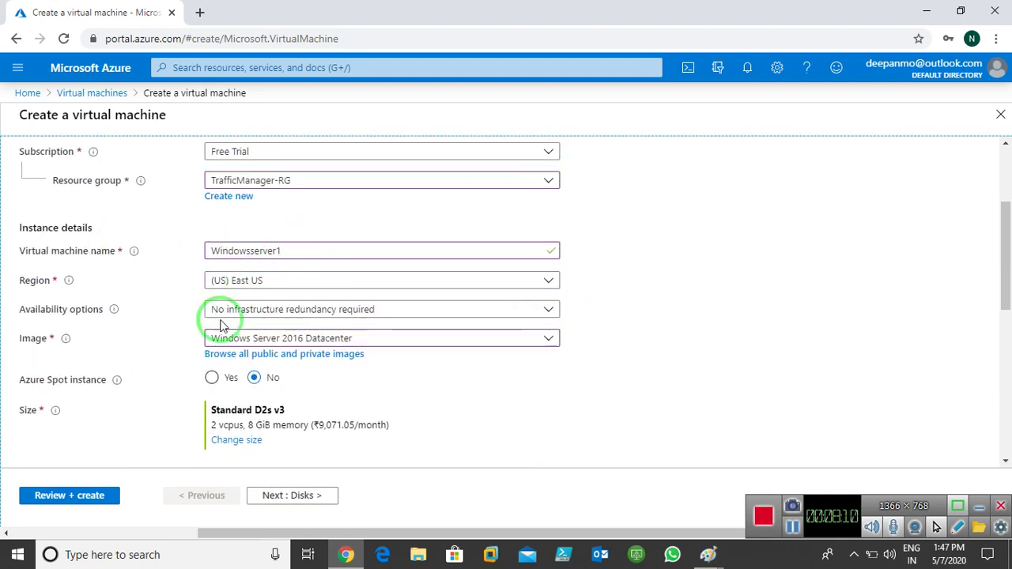